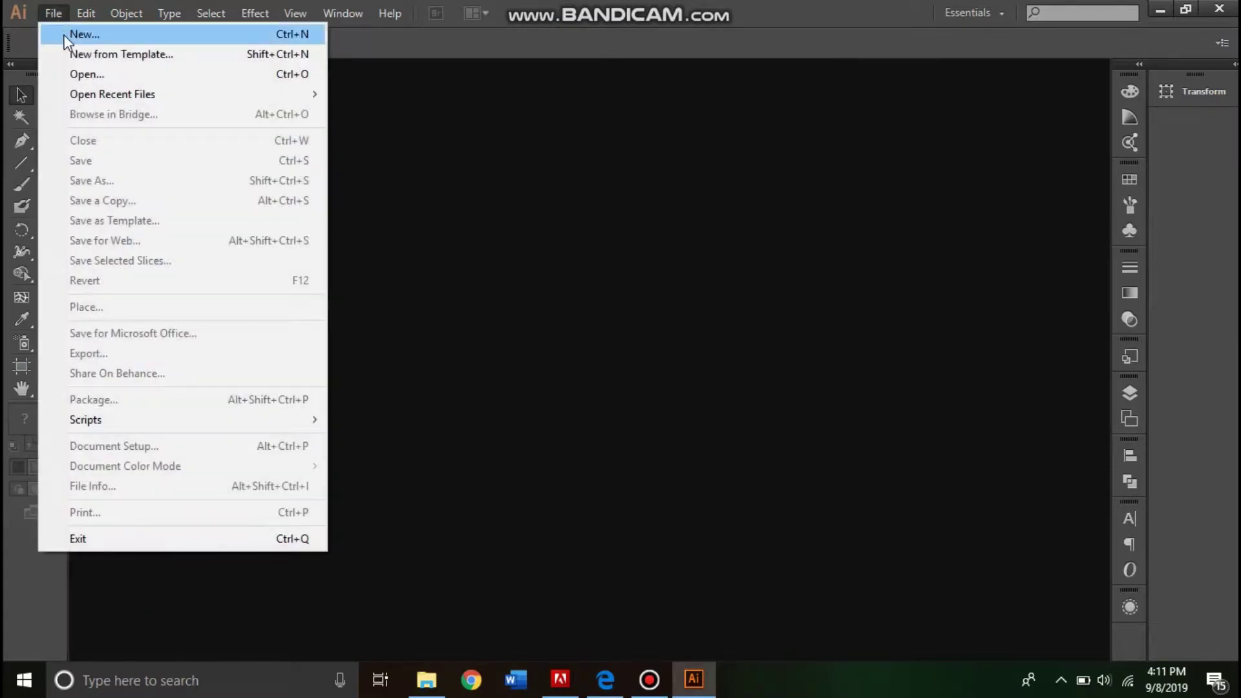
- Create a new letter-size document named 'Street Light'
left_click(67, 40)
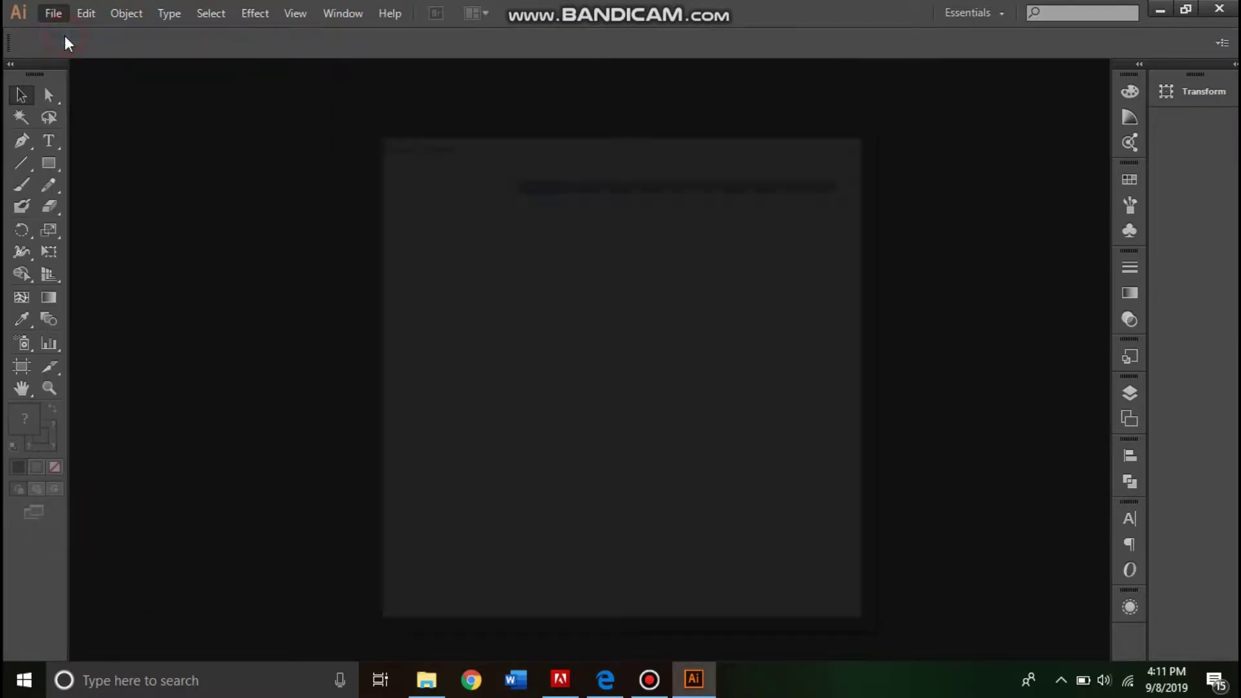
type("Street Light")
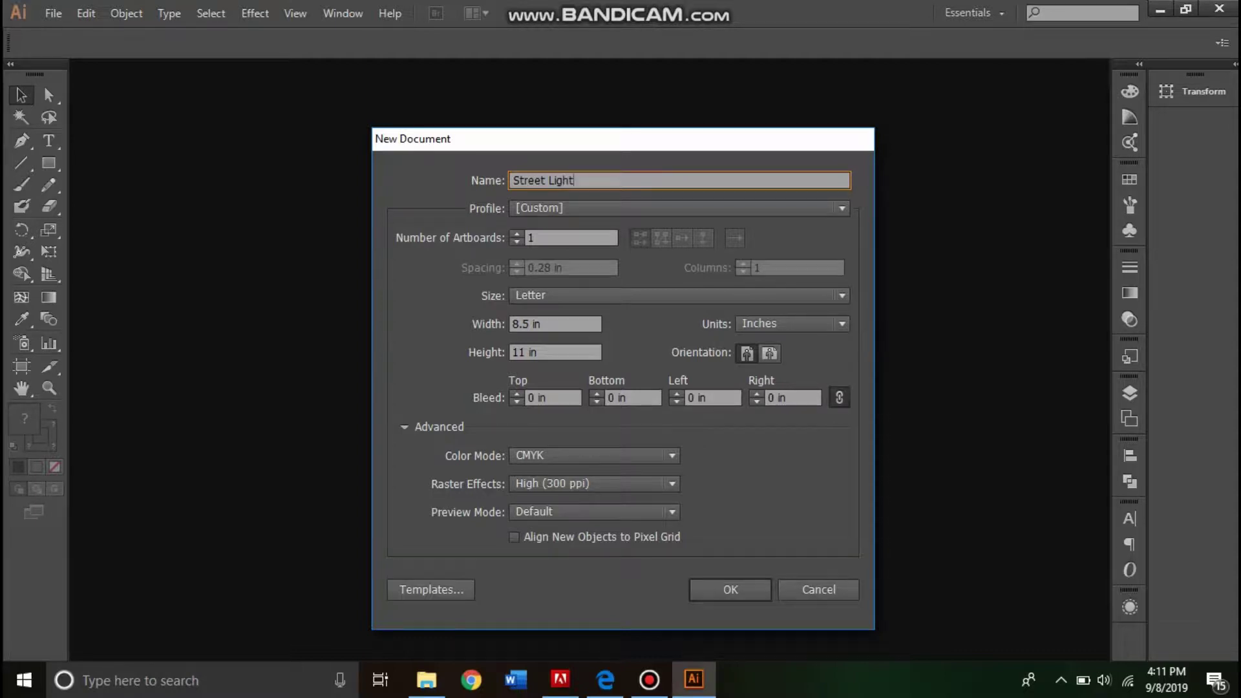
key("Return")
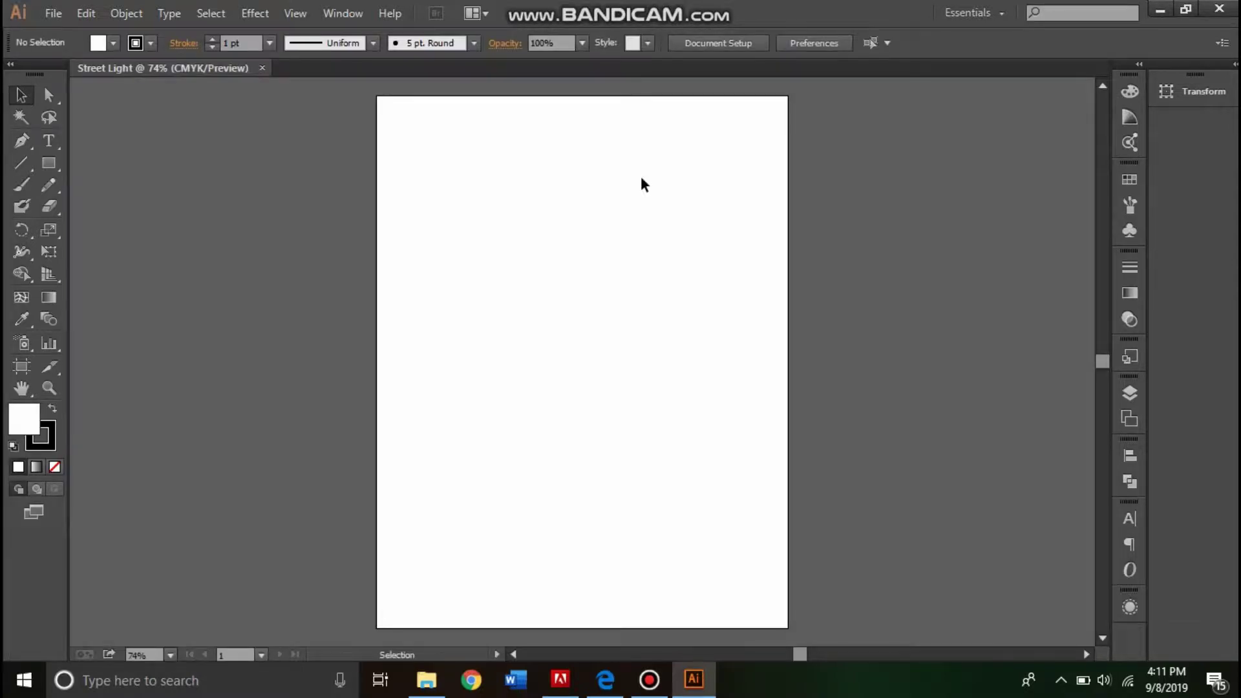
- Show the grid over the artboard and pick the Rounded Rectangle Tool
left_click(296, 13)
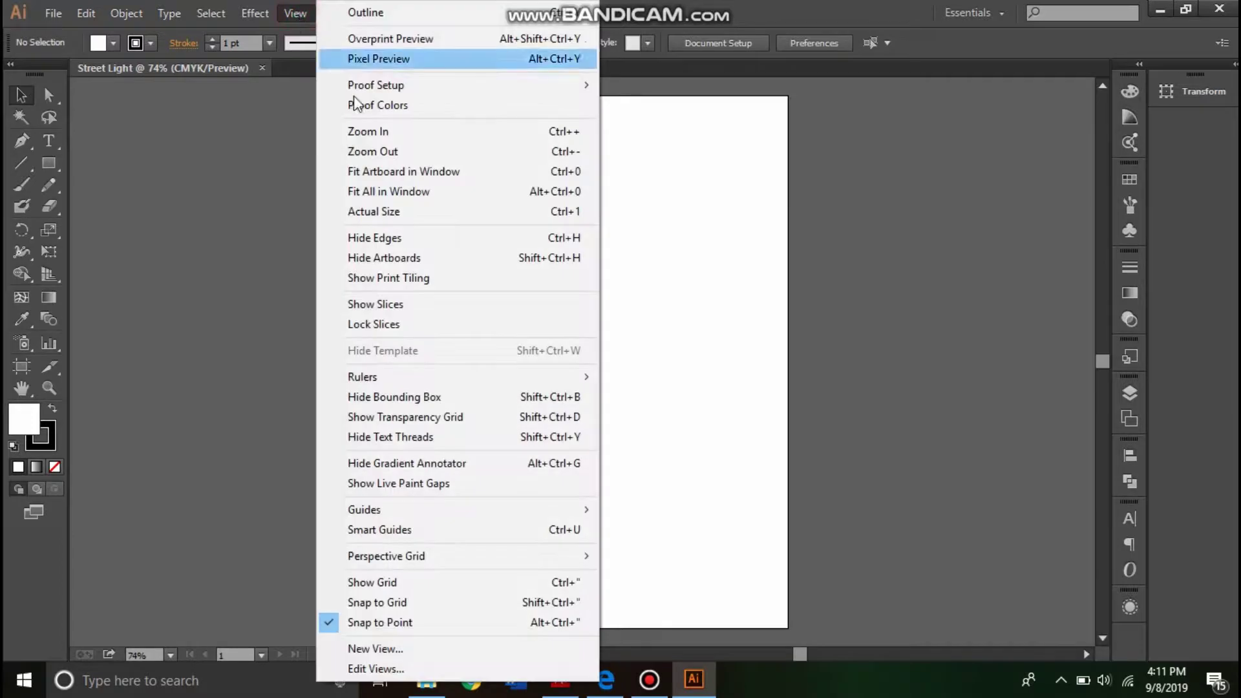
left_click(455, 583)
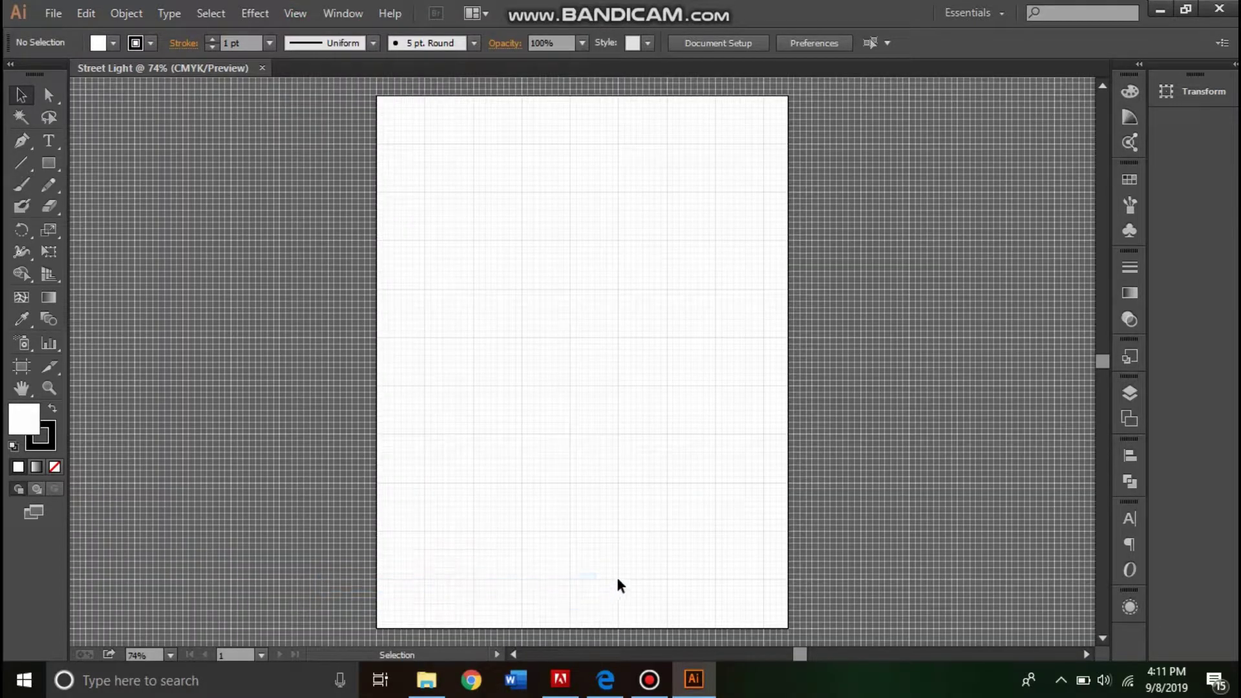
left_click(53, 169)
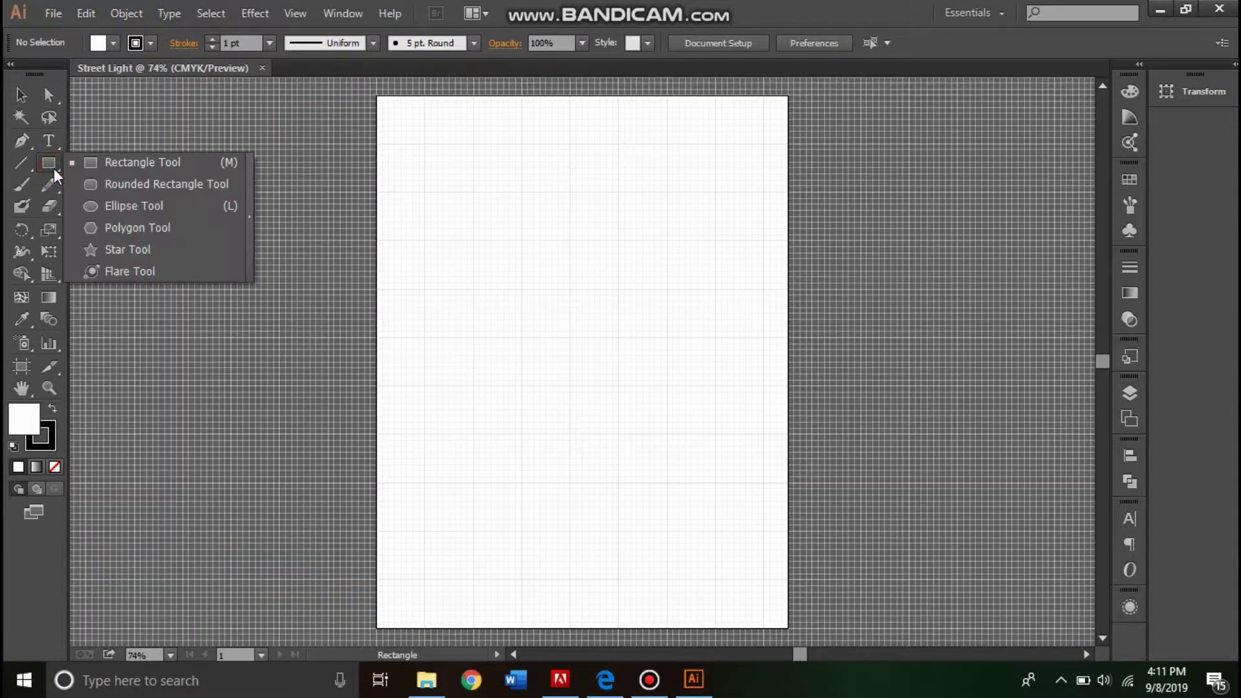
left_click(103, 184)
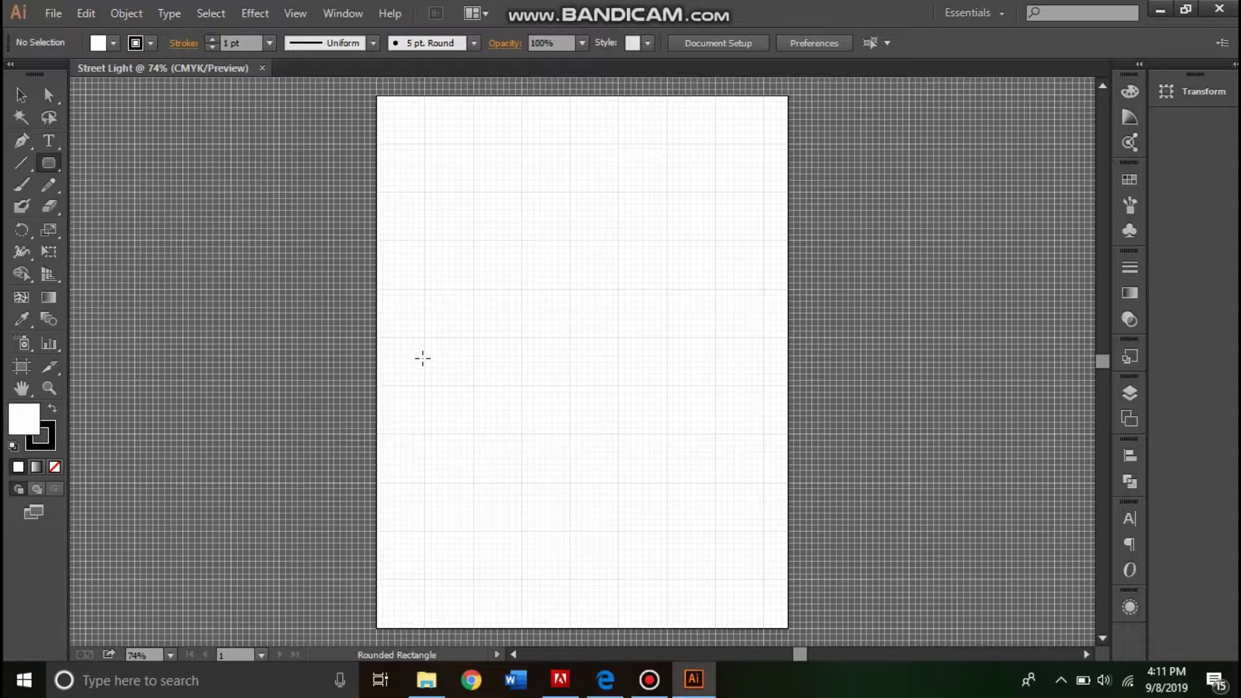
- Zoom in and draw a long rounded rectangle across the page centre
scroll(555, 461, "up", 1)
scroll(537, 479, "up", 1)
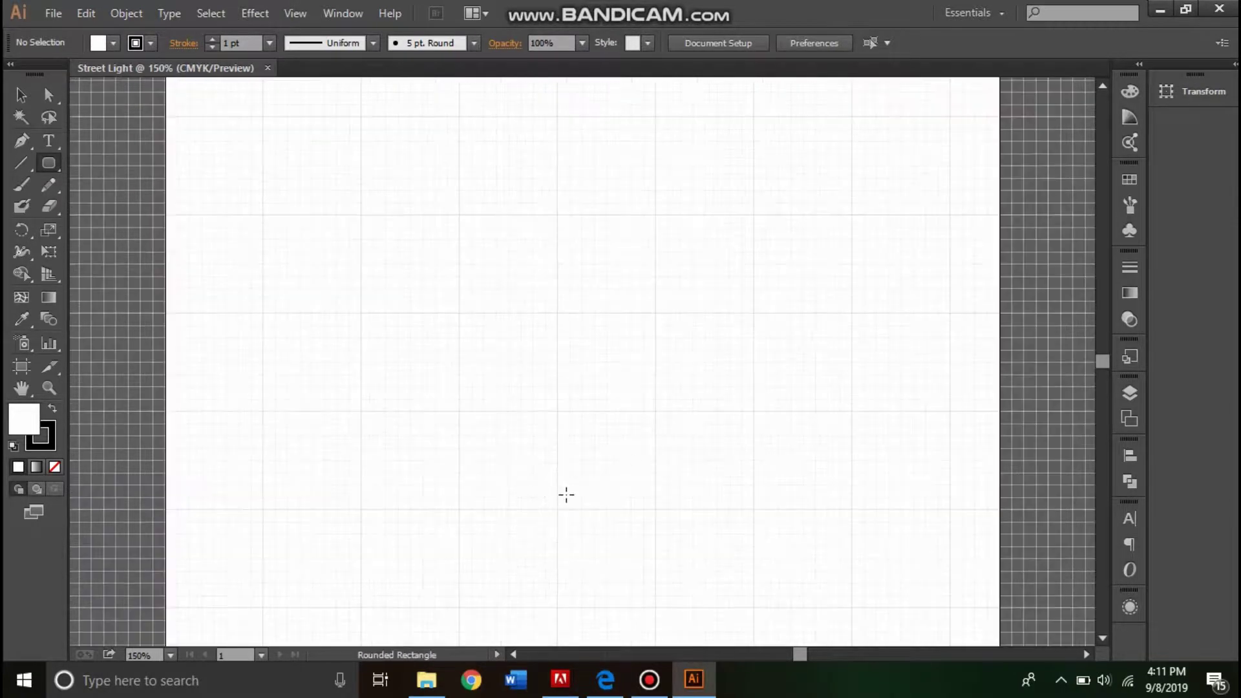
left_click_drag(563, 496, 555, 437)
key("space")
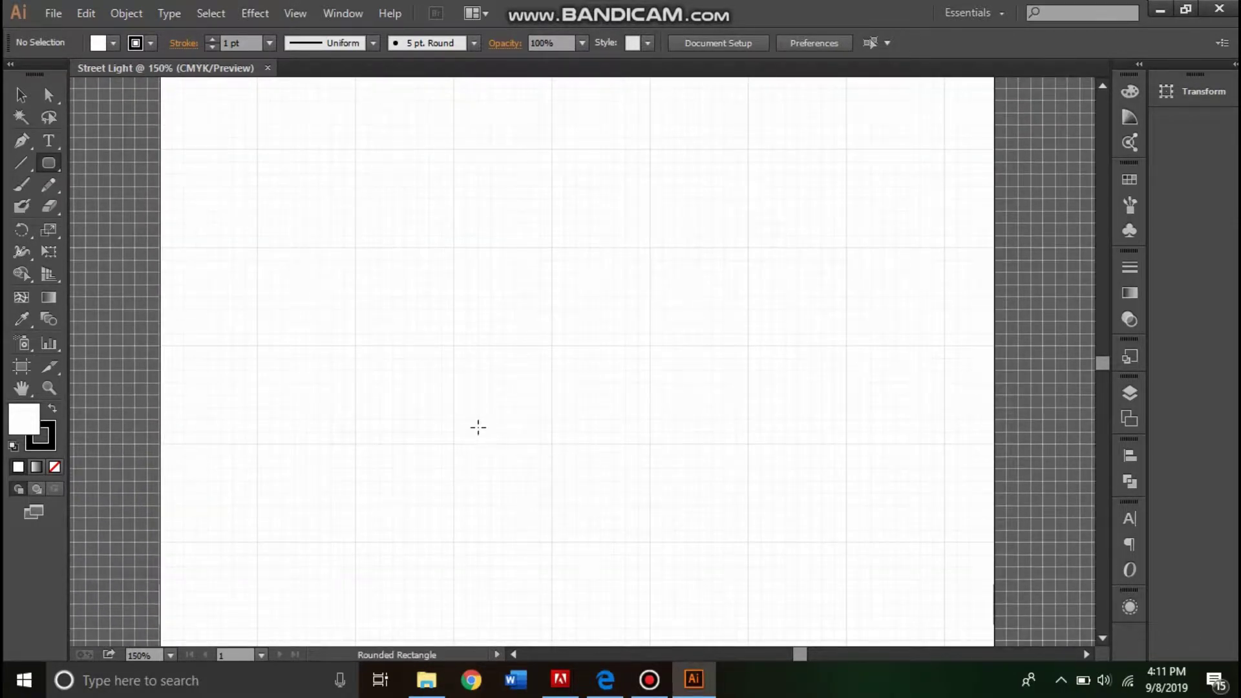
left_click_drag(455, 408, 743, 446)
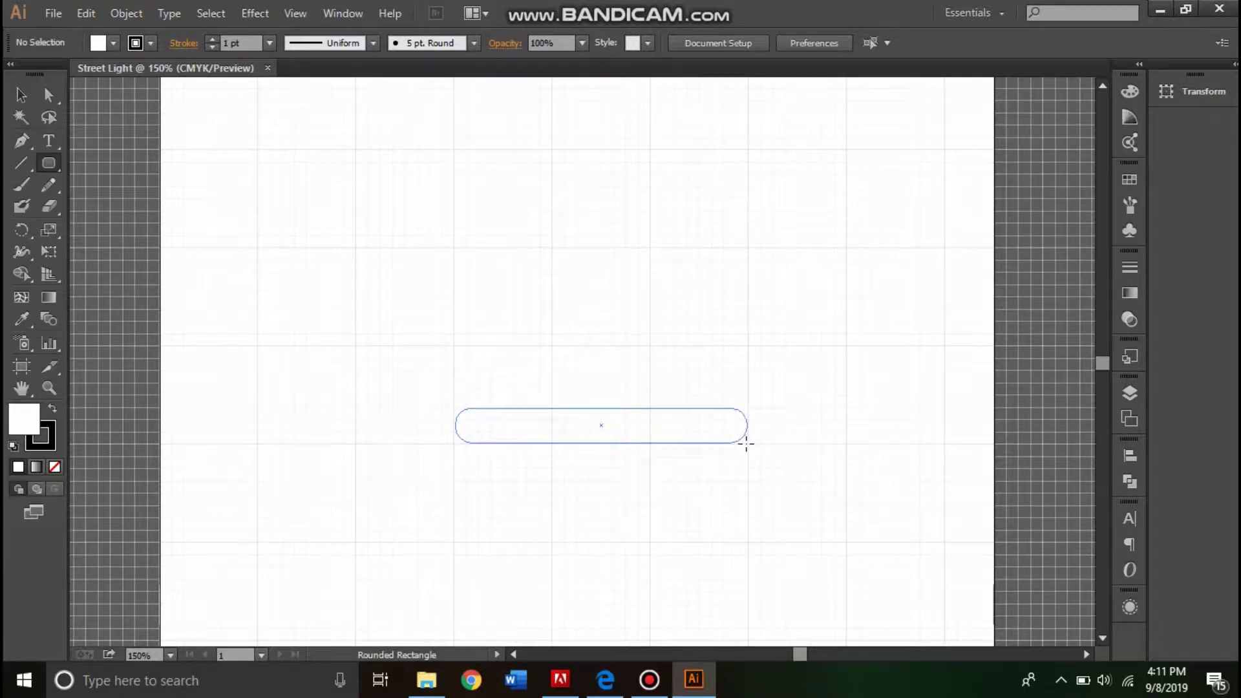
left_click_drag(750, 445, 746, 445)
- Give the rounded bar a black fill and a white stroke
left_click(113, 43)
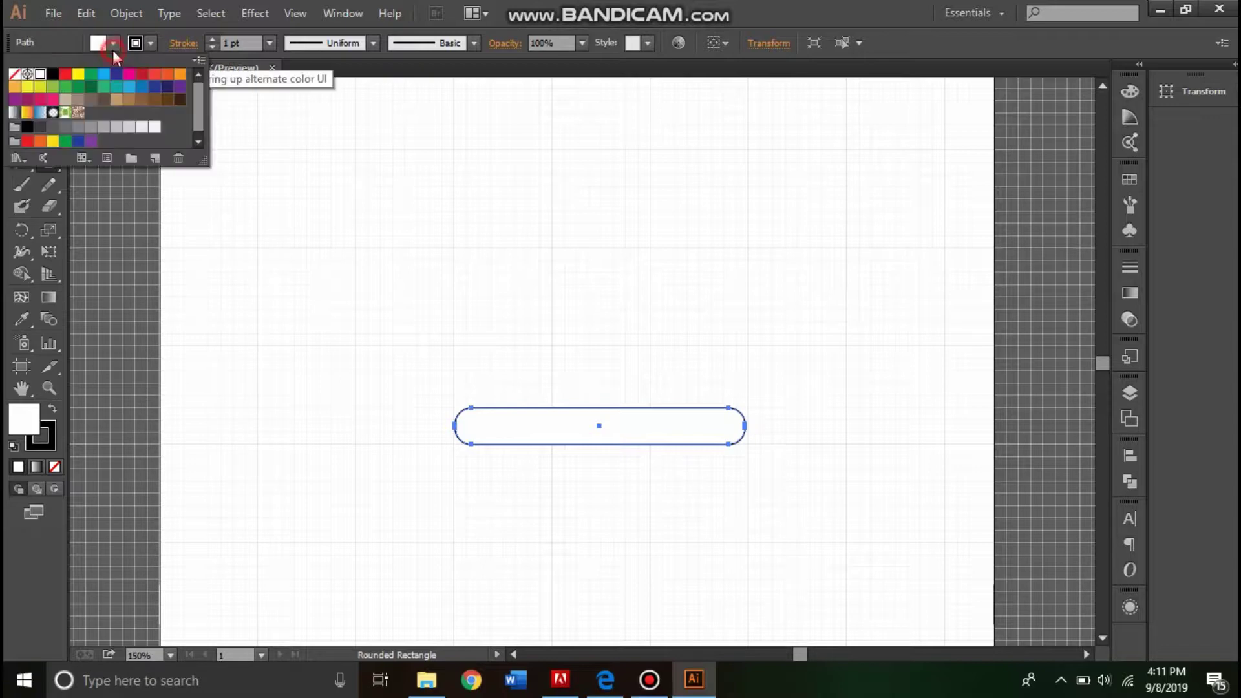
left_click(53, 74)
left_click(151, 43)
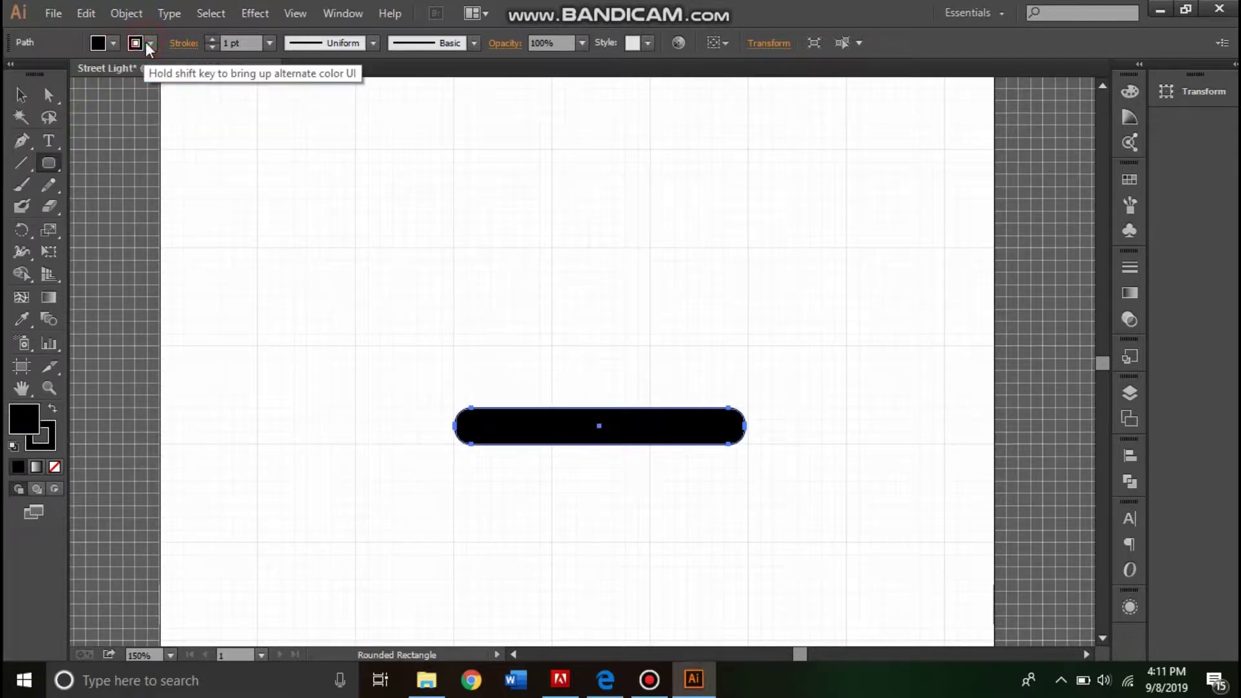
left_click(41, 74)
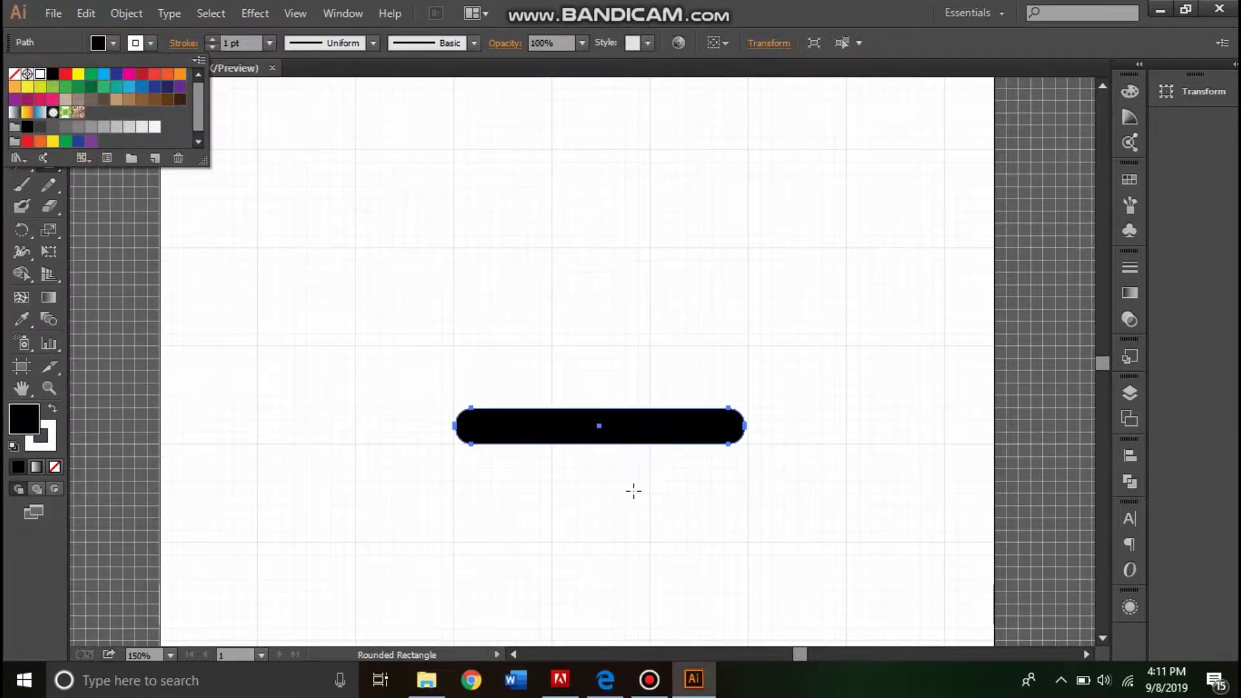
- Reselect the black bar and return to the Rounded Rectangle Tool
key("v")
left_click(632, 469)
left_click(640, 432)
left_click(640, 432)
left_click(49, 163)
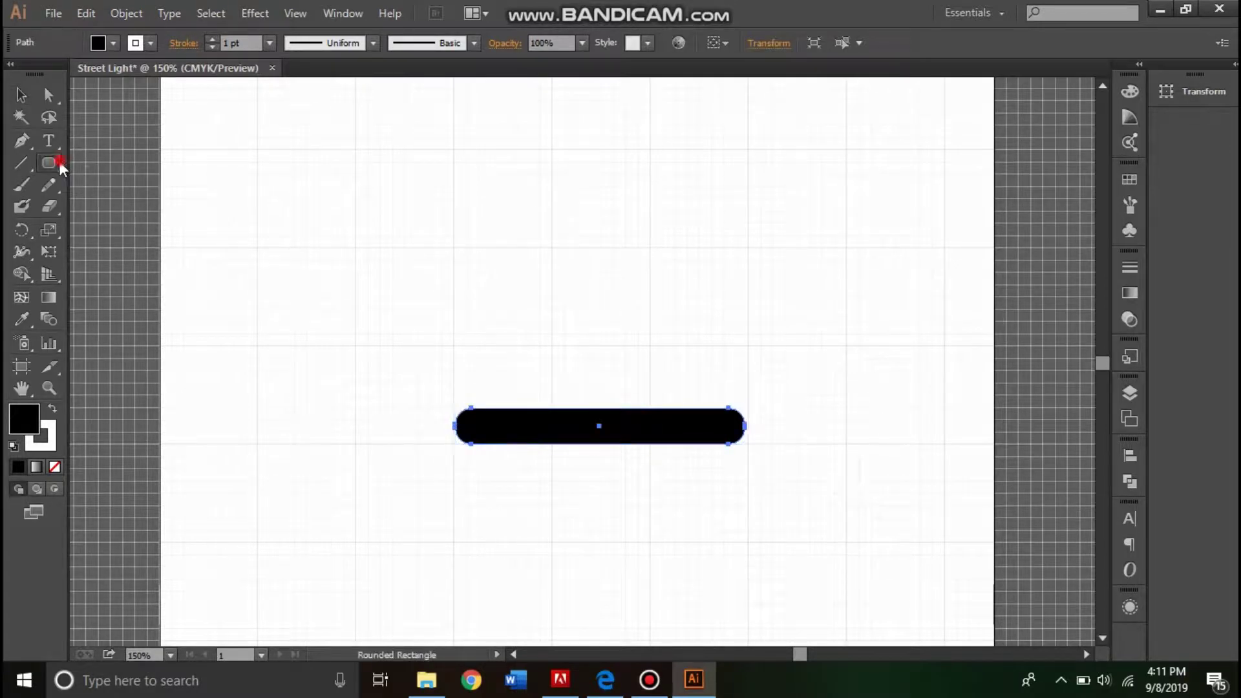
- Draw a shorter second bar and nudge it centred onto the first
left_click_drag(481, 371, 725, 406)
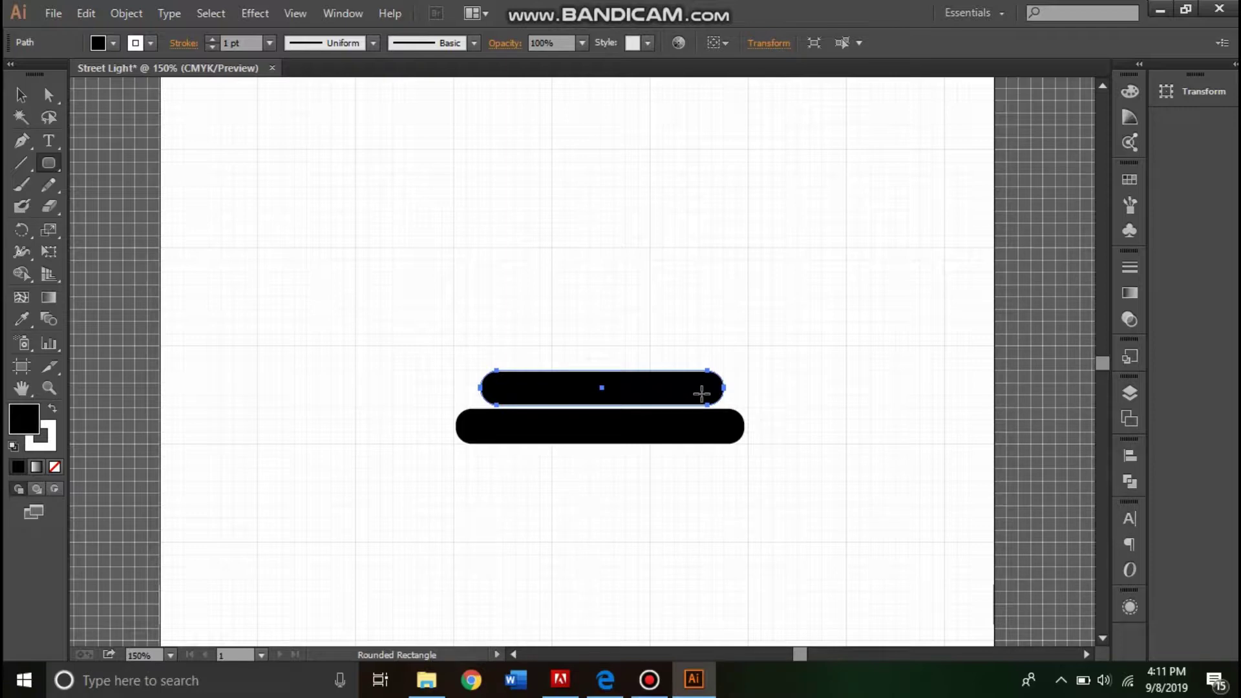
key("Left")
key("Down")
key("Down")
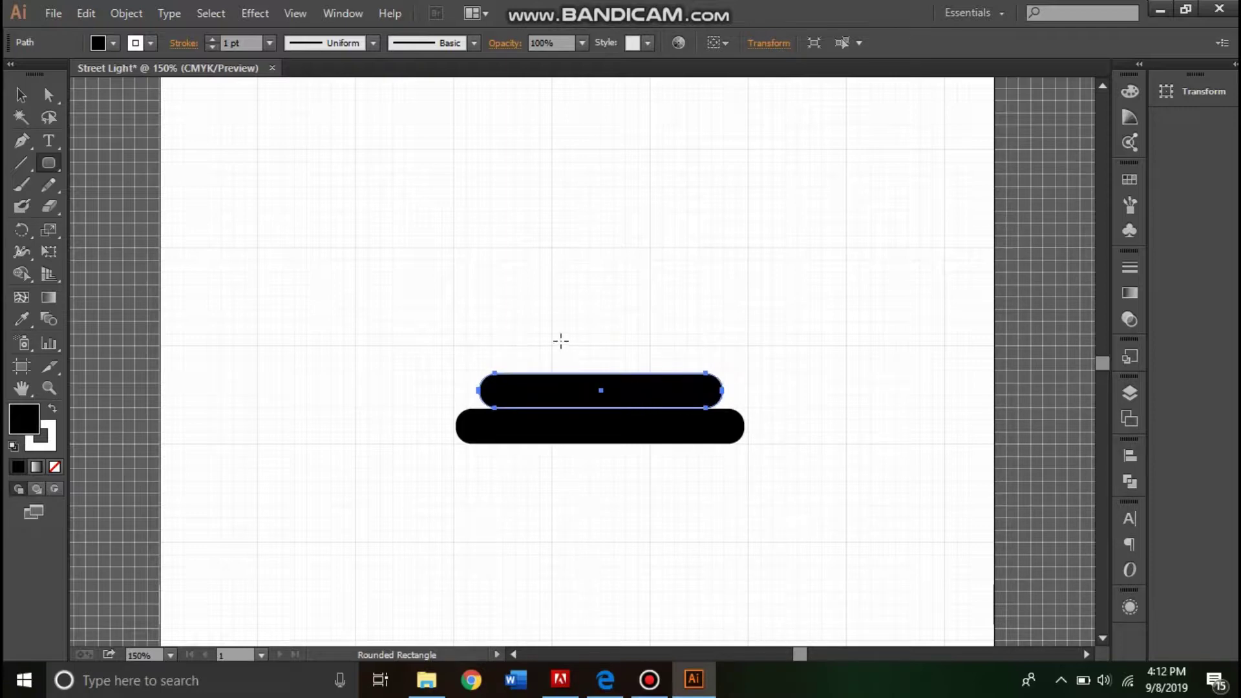
- Add a third, shortest bar on top, thicken it slightly, and recentre the view
left_click_drag(518, 357, 690, 373)
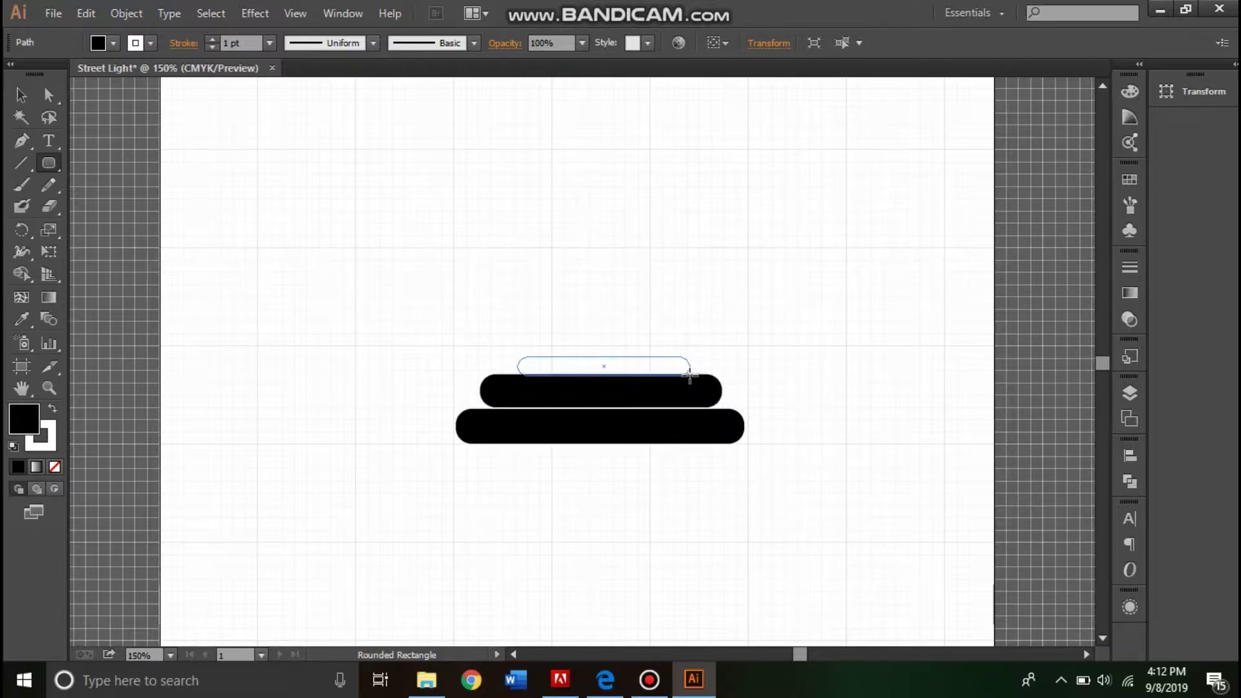
left_click_drag(690, 375, 687, 373)
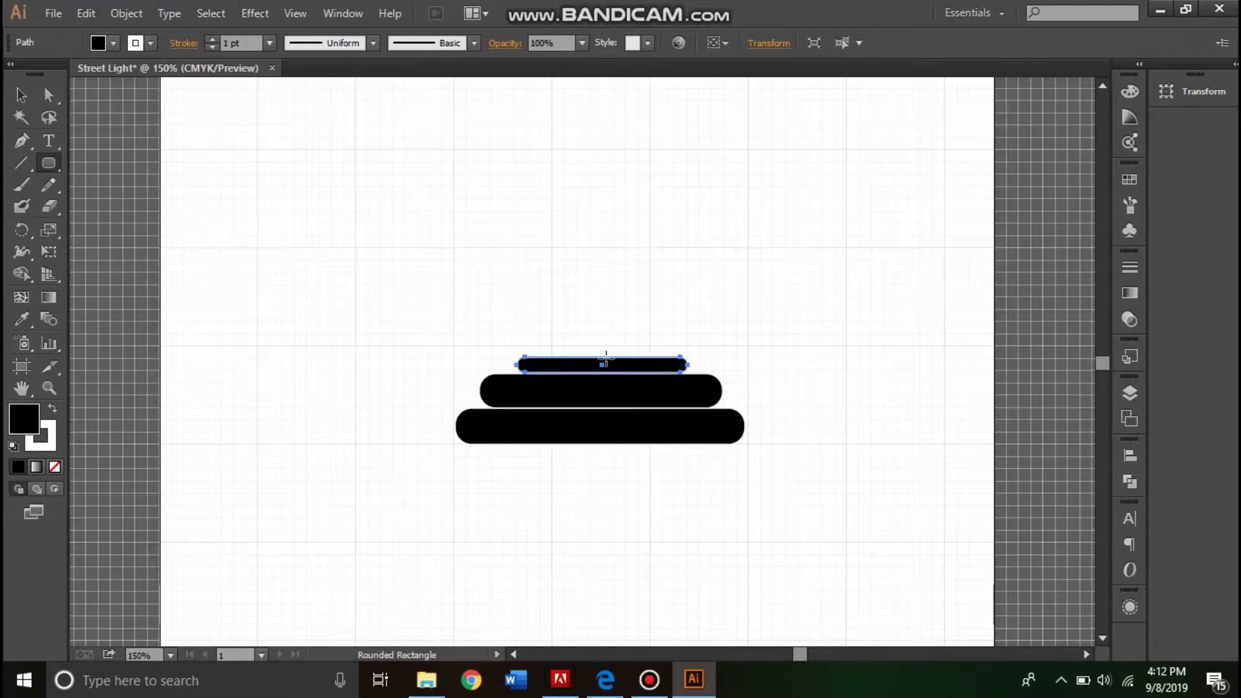
key("a")
key("v")
left_click_drag(605, 357, 605, 354)
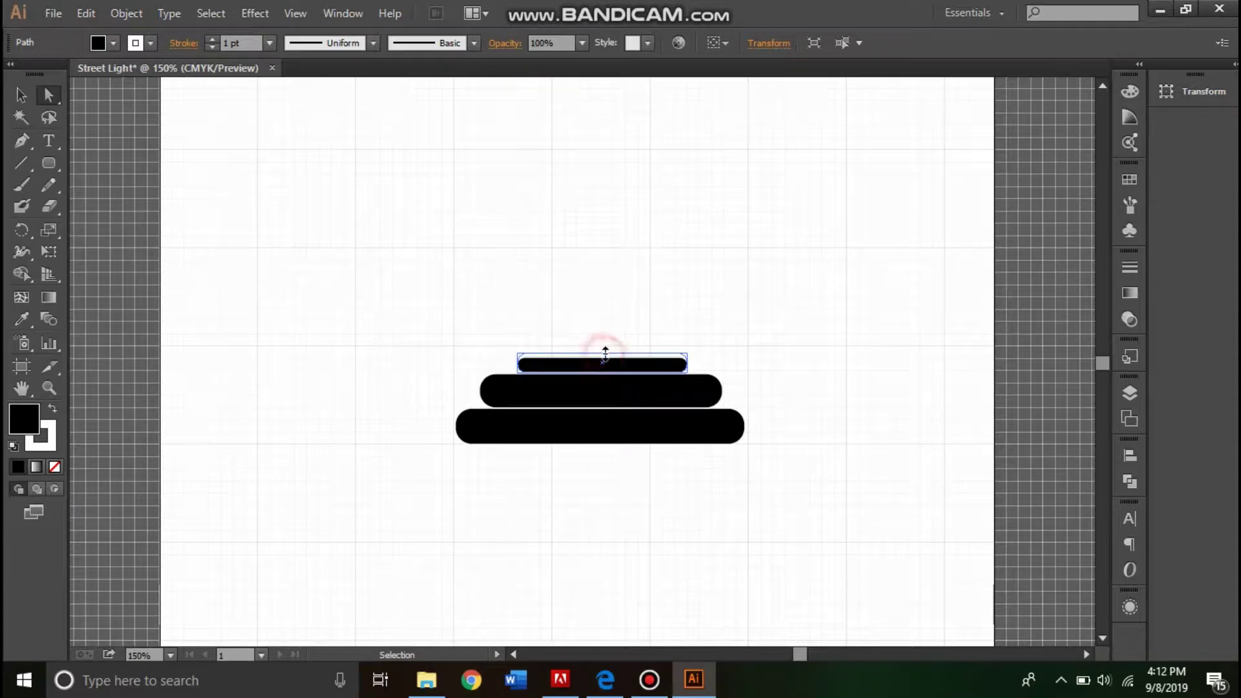
key("a")
key("v")
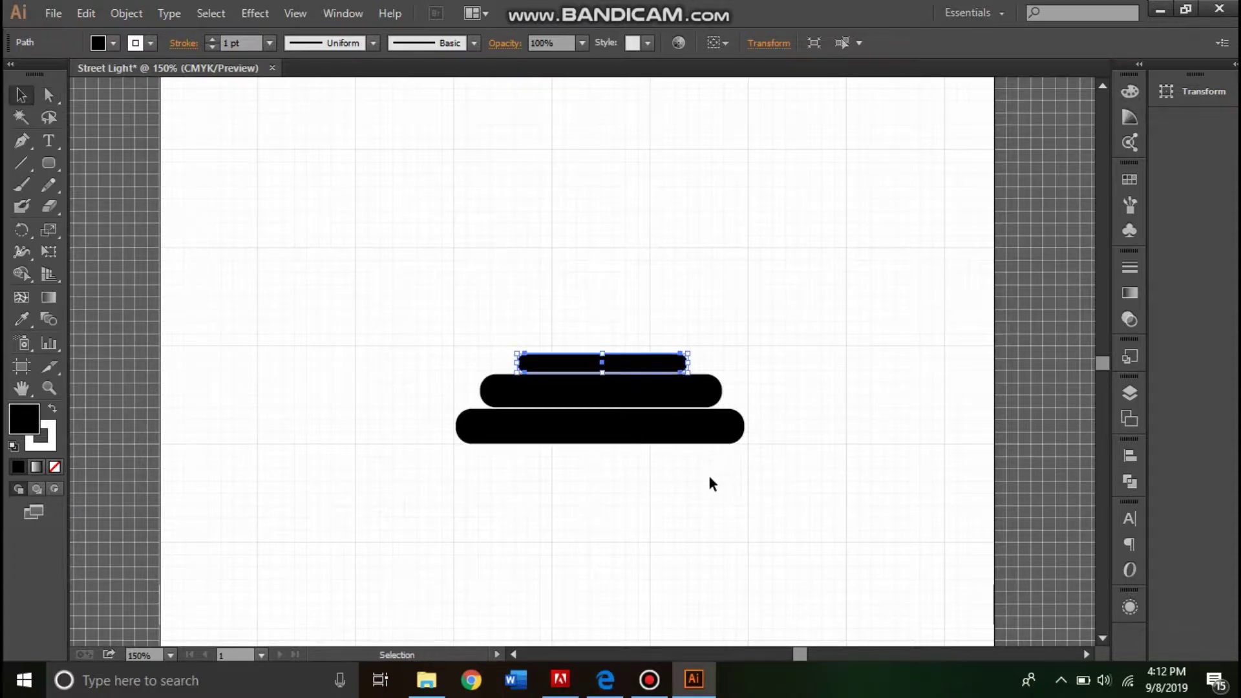
left_click(697, 483)
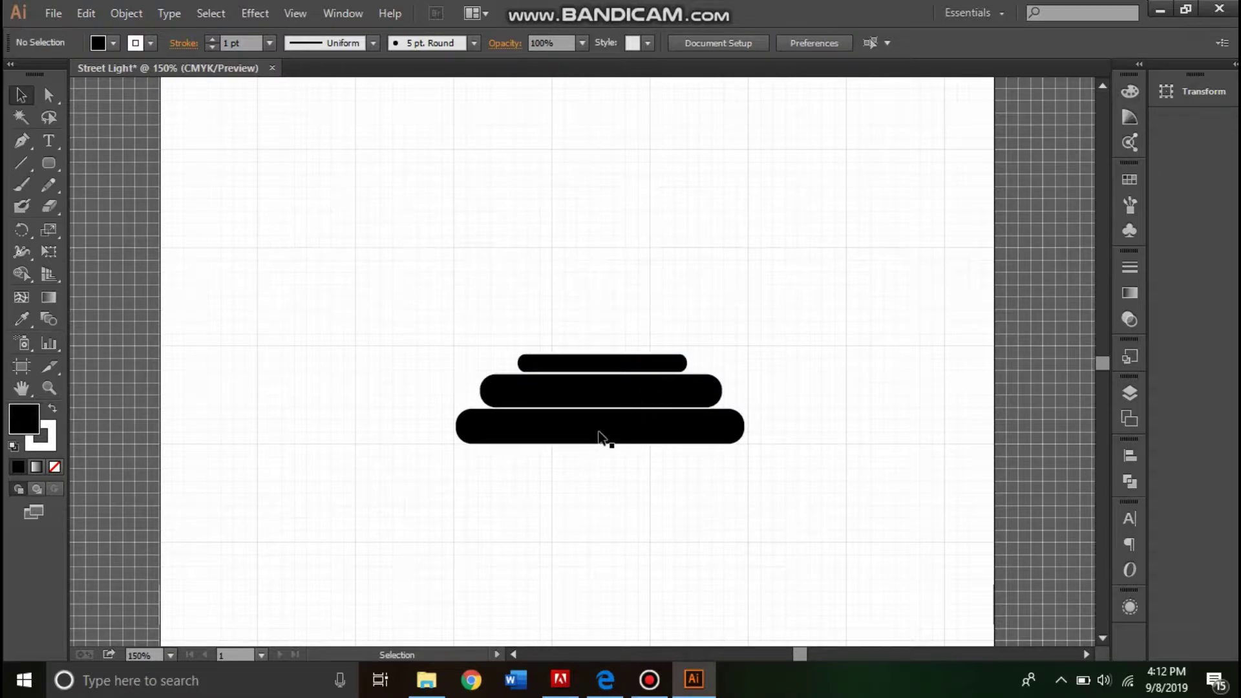
key("ctrl+minus")
key("ctrl+minus")
key("ctrl+minus")
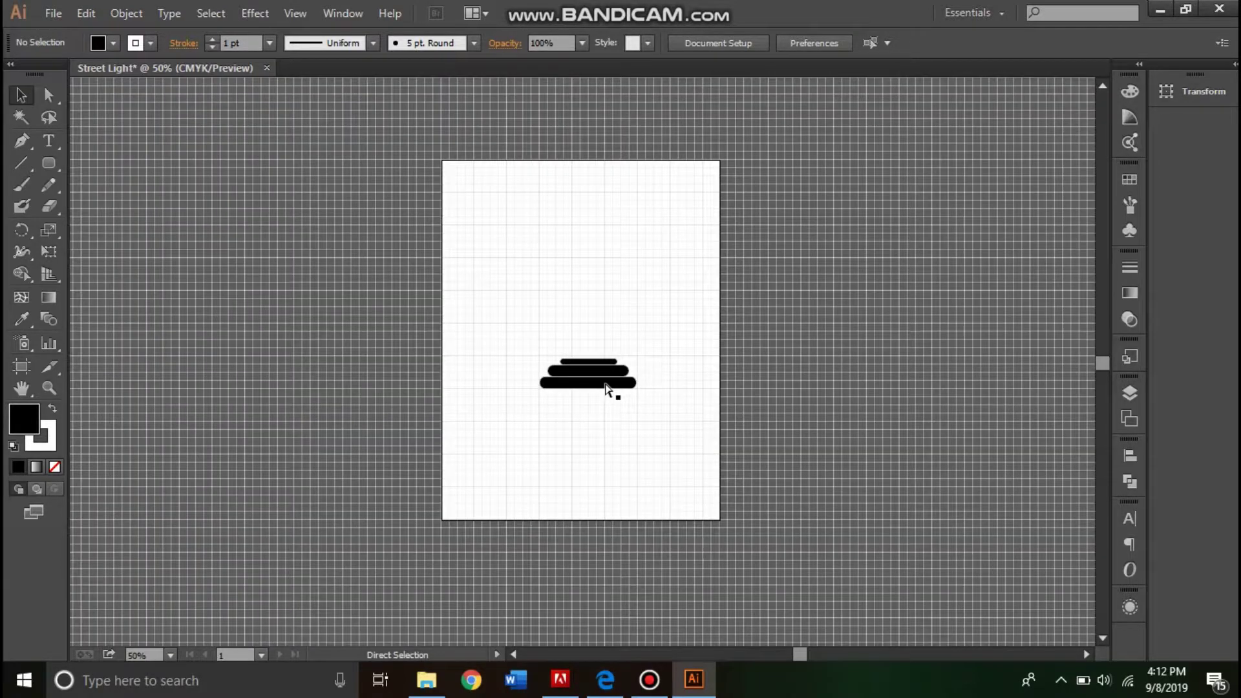
key("ctrl+plus")
left_click_drag(611, 327, 608, 385)
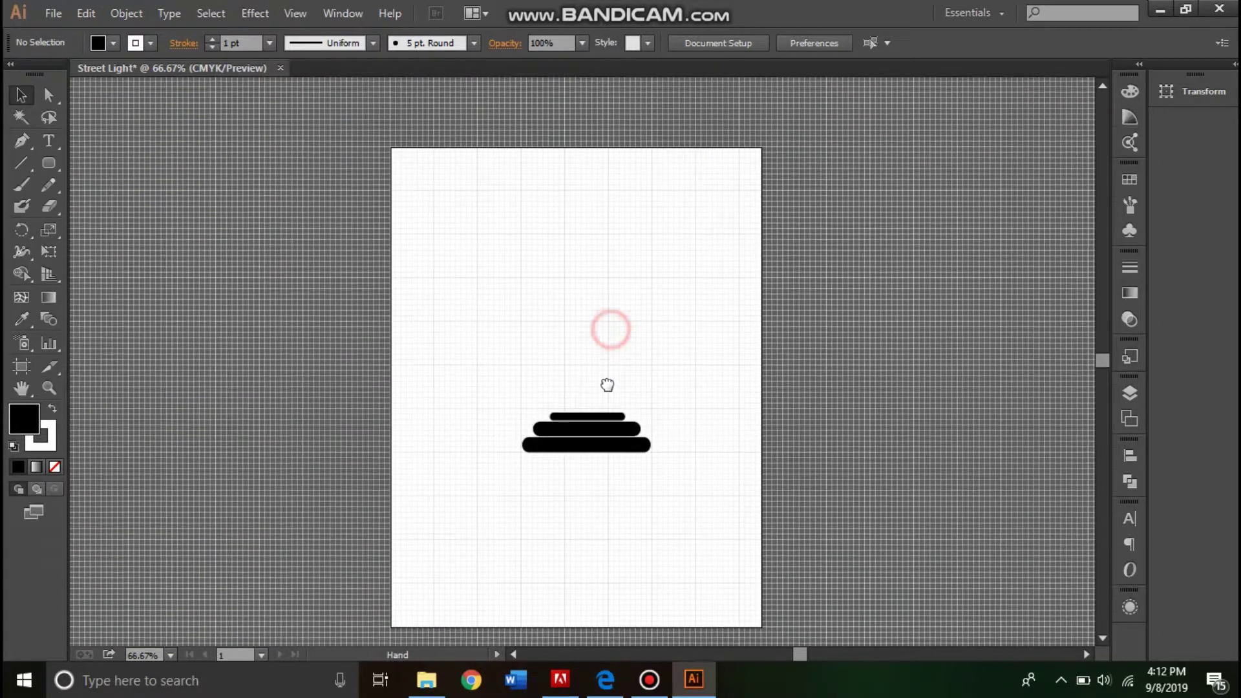
- Draw a tall black rectangle standing on the top tier for the pole
left_click(51, 162)
left_click(130, 163)
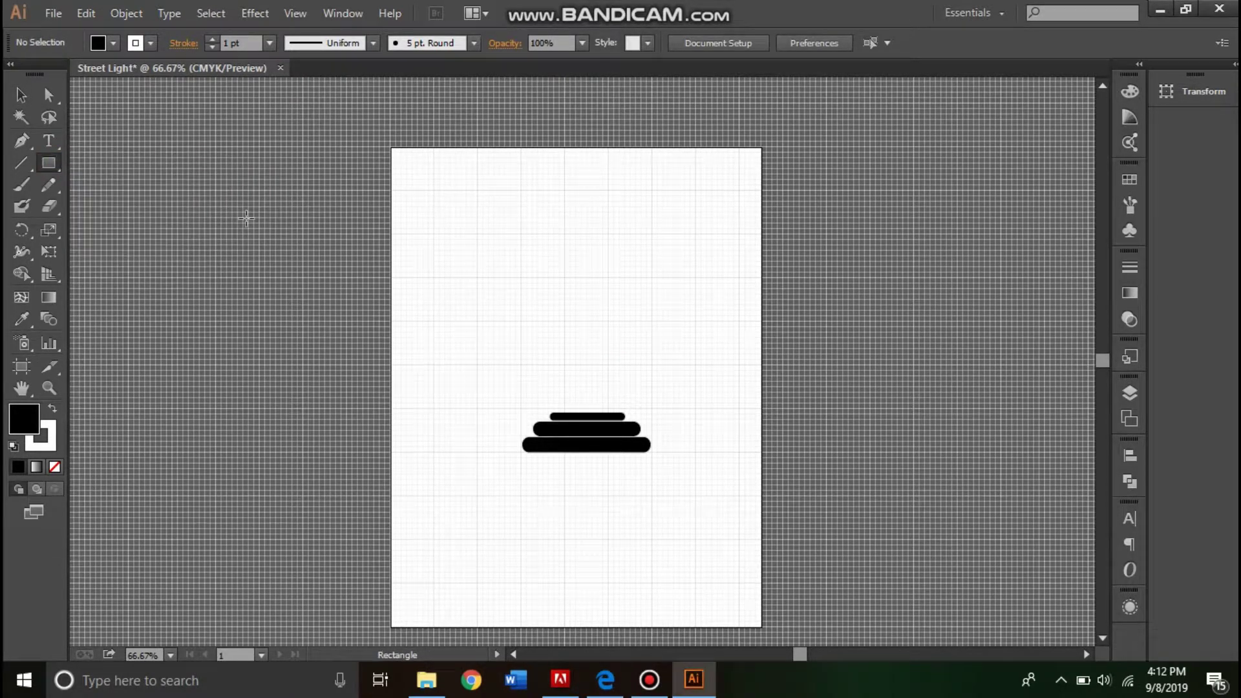
key("ctrl+plus")
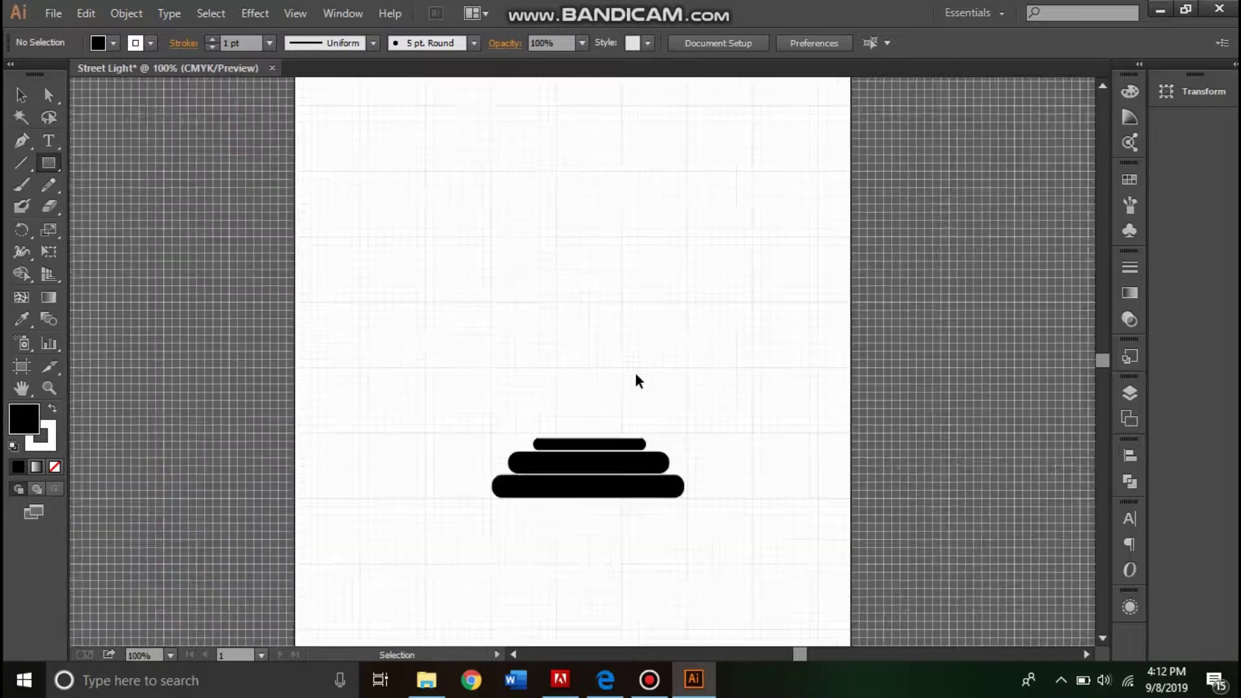
key("ctrl+plus")
key("ctrl+plus")
key("ctrl+minus")
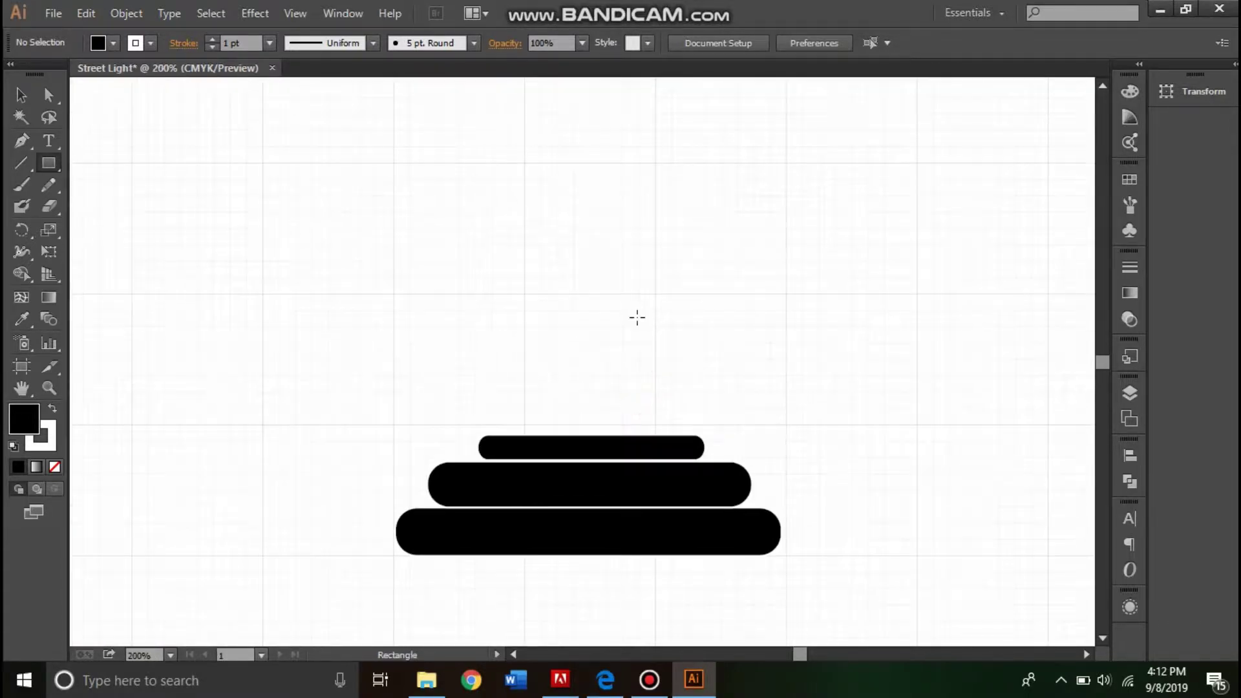
left_click_drag(580, 231, 582, 278)
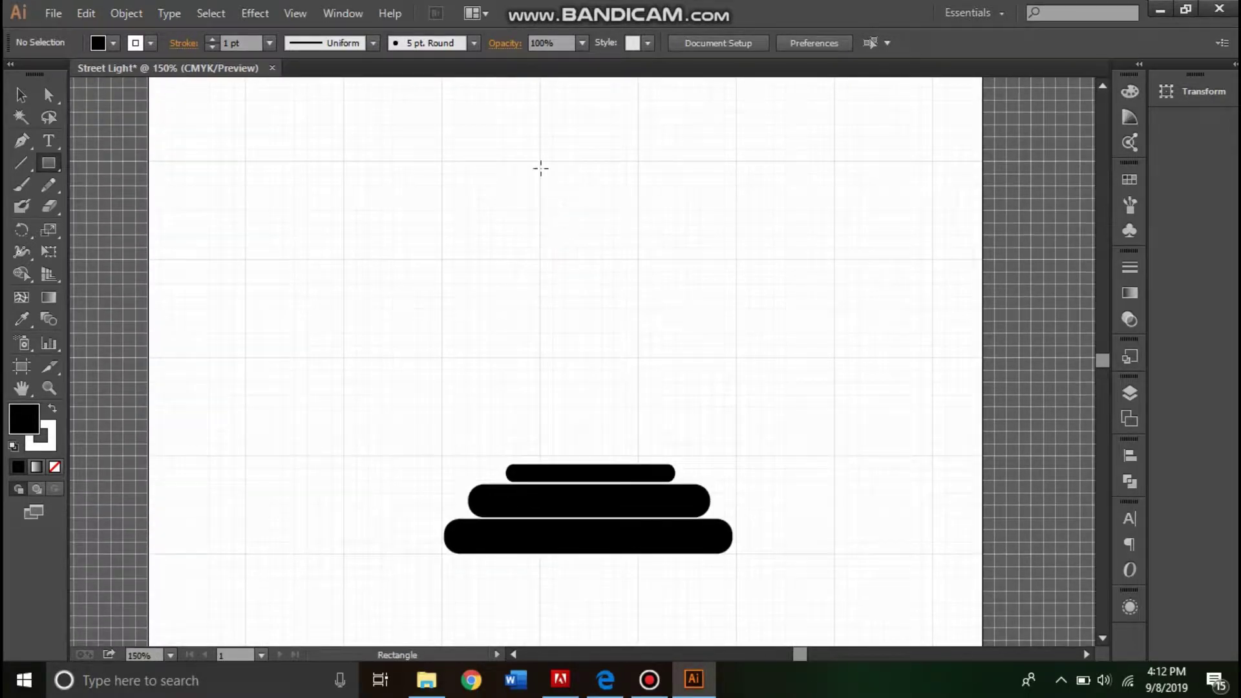
left_click_drag(491, 127, 640, 447)
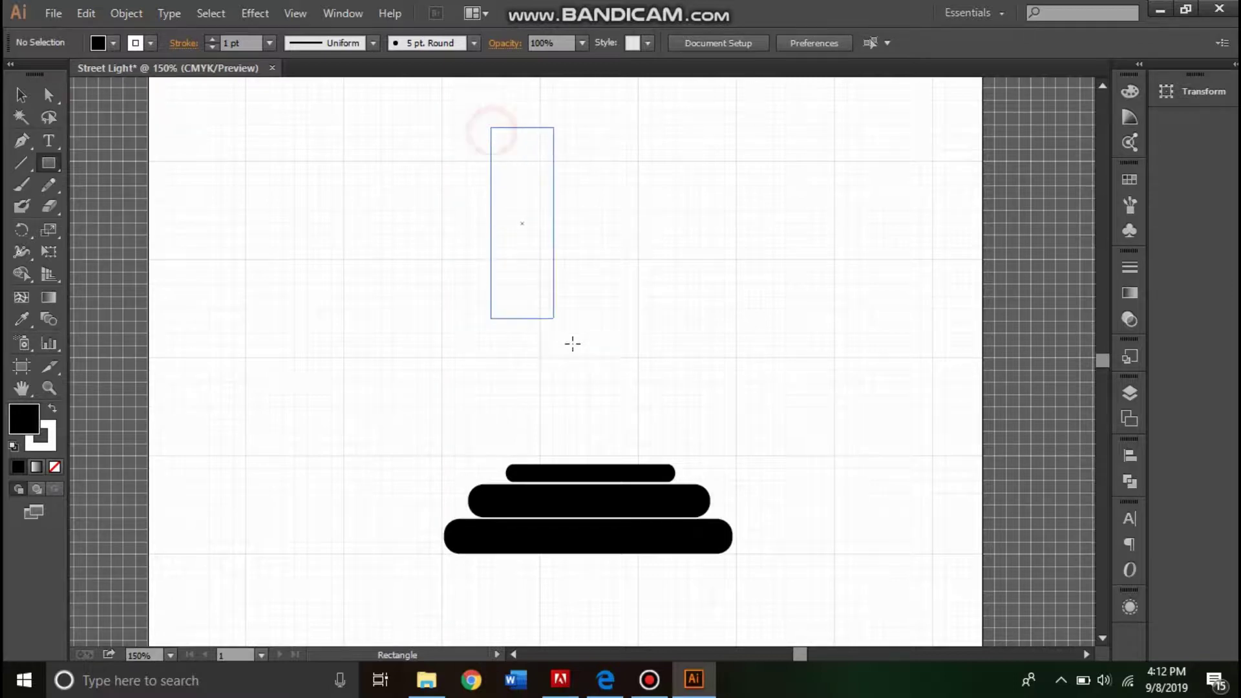
key("v")
left_click_drag(640, 448, 643, 432)
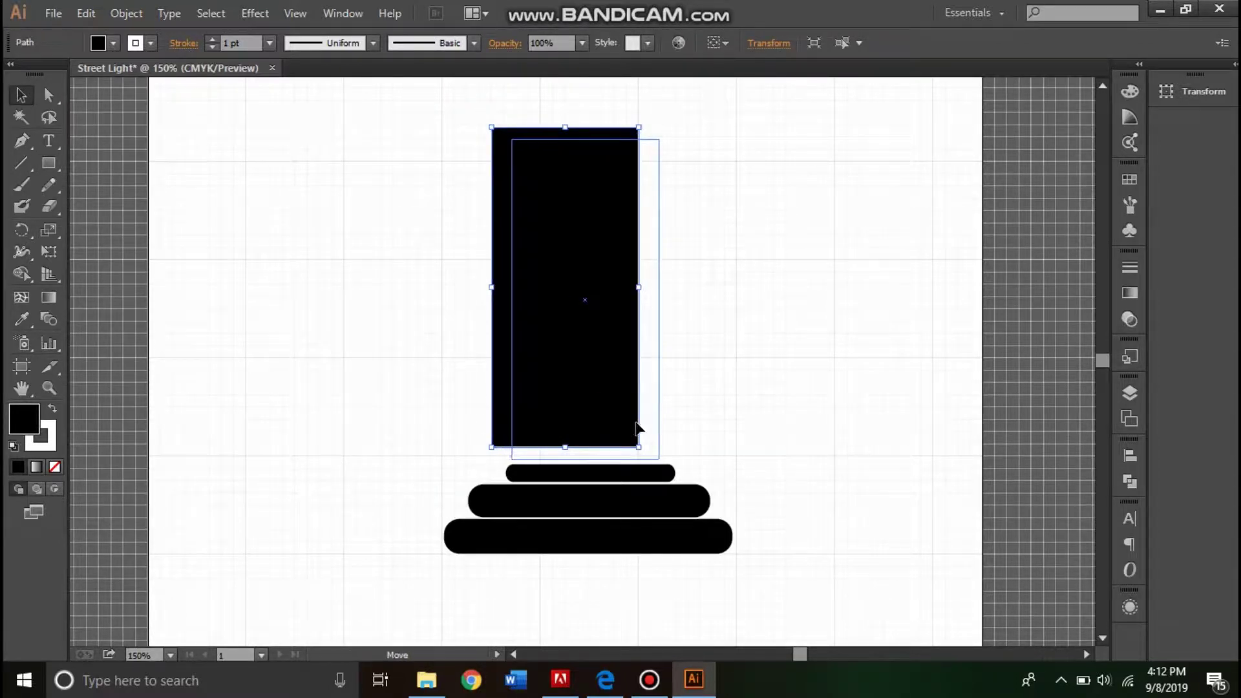
left_click_drag(643, 432, 643, 431)
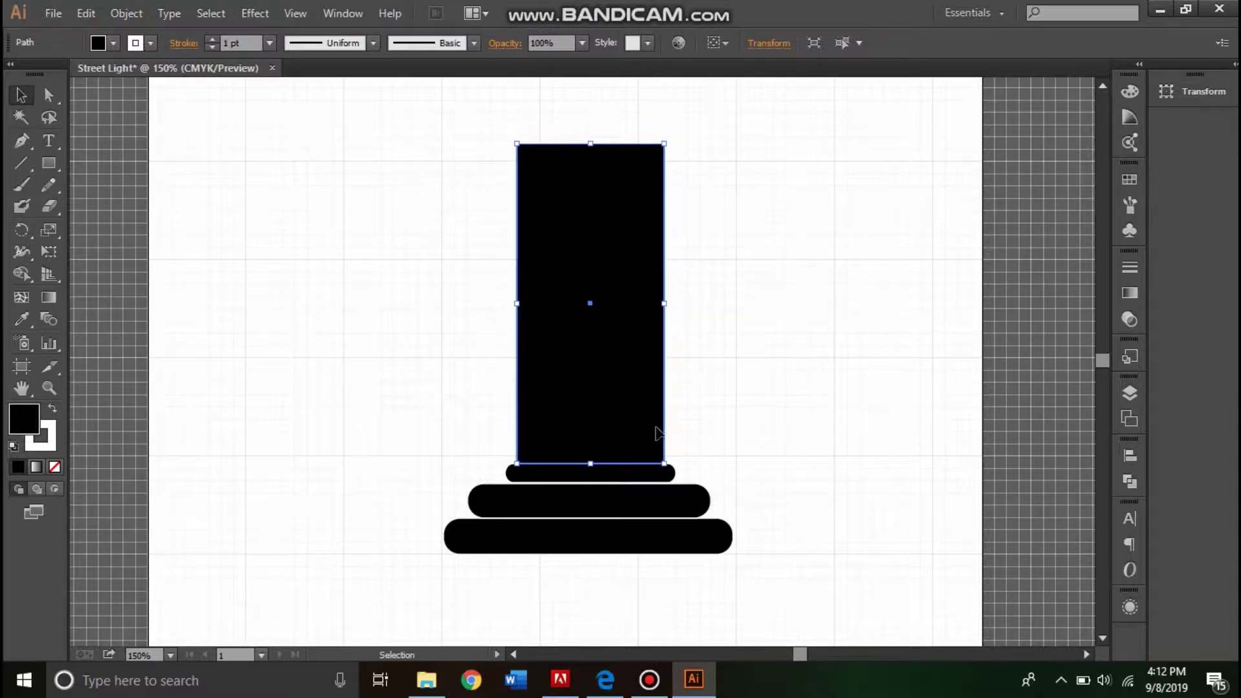
left_click(711, 421)
left_click(634, 401)
- Narrow the pole rectangle and nudge it until centred on the base
mouse_move(666, 304)
left_mouse_down()
mouse_move(615, 319)
mouse_move(623, 325)
left_mouse_up()
left_click(707, 343)
left_click(627, 370)
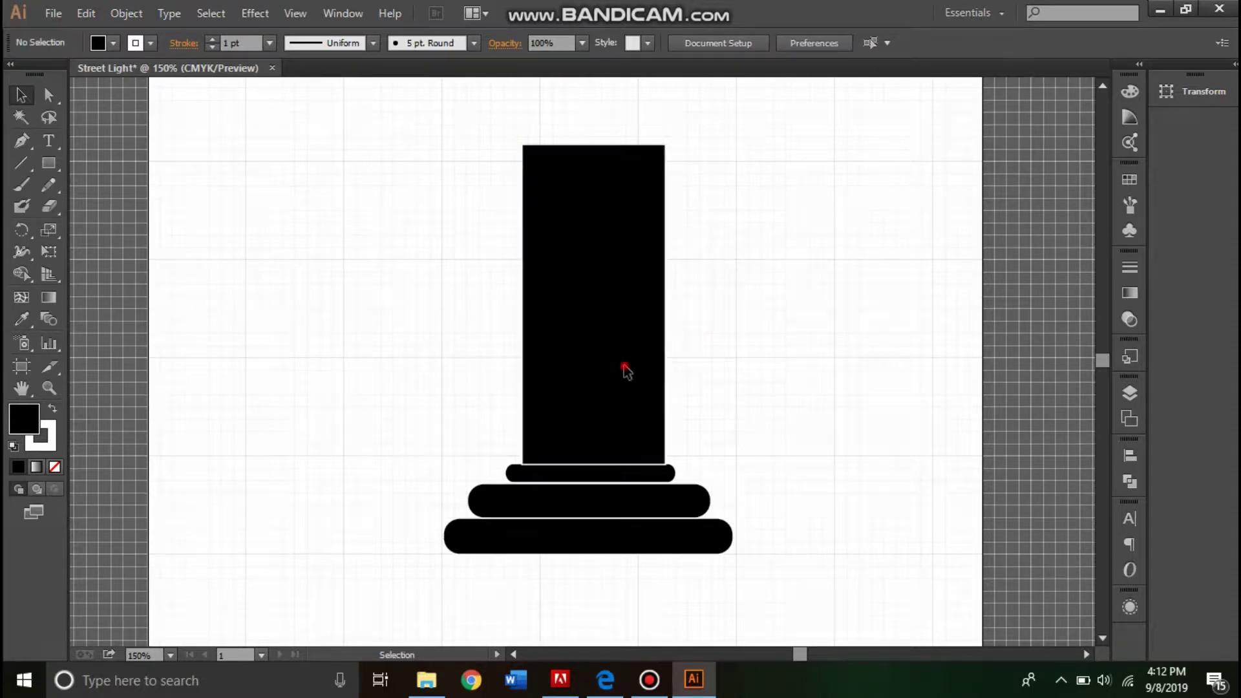
key("Left")
key("Up")
key("Left")
left_click(689, 406)
left_click(622, 384)
key("Right")
left_click(704, 390)
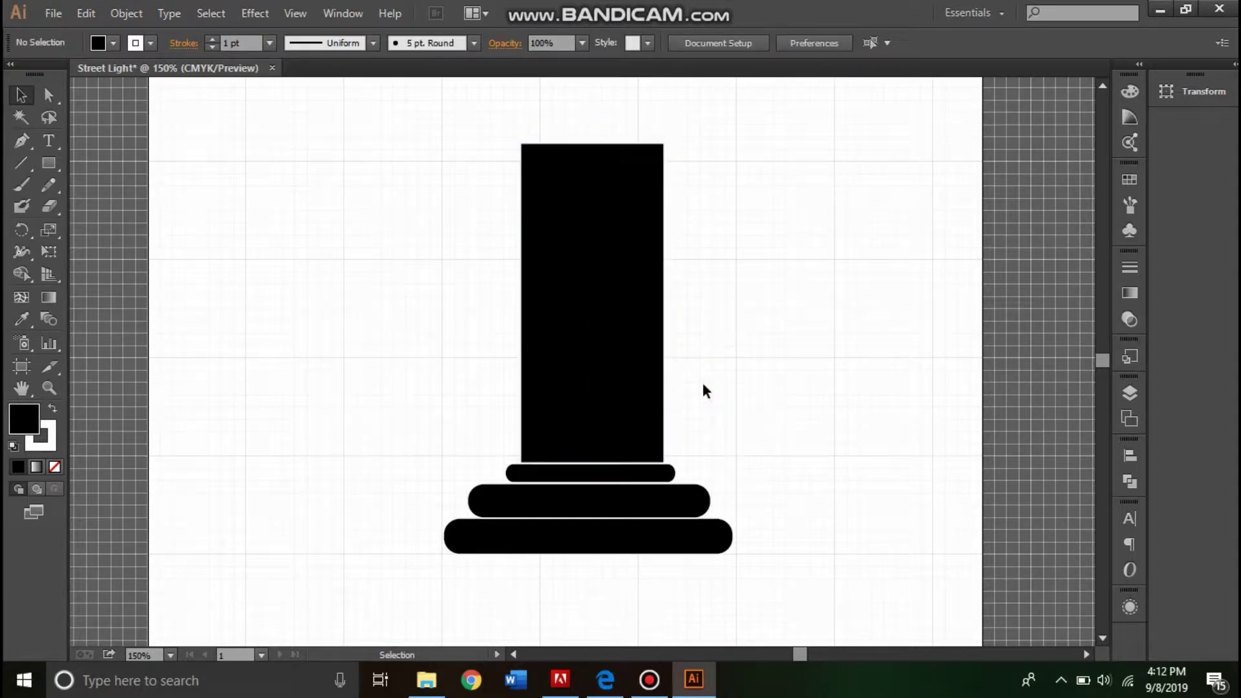
- Zoom in close on the selected pole rectangle
key("ctrl+minus")
key("ctrl+minus")
key("ctrl+minus")
key("ctrl+minus")
key("ctrl+plus")
key("ctrl+plus")
key("ctrl+plus")
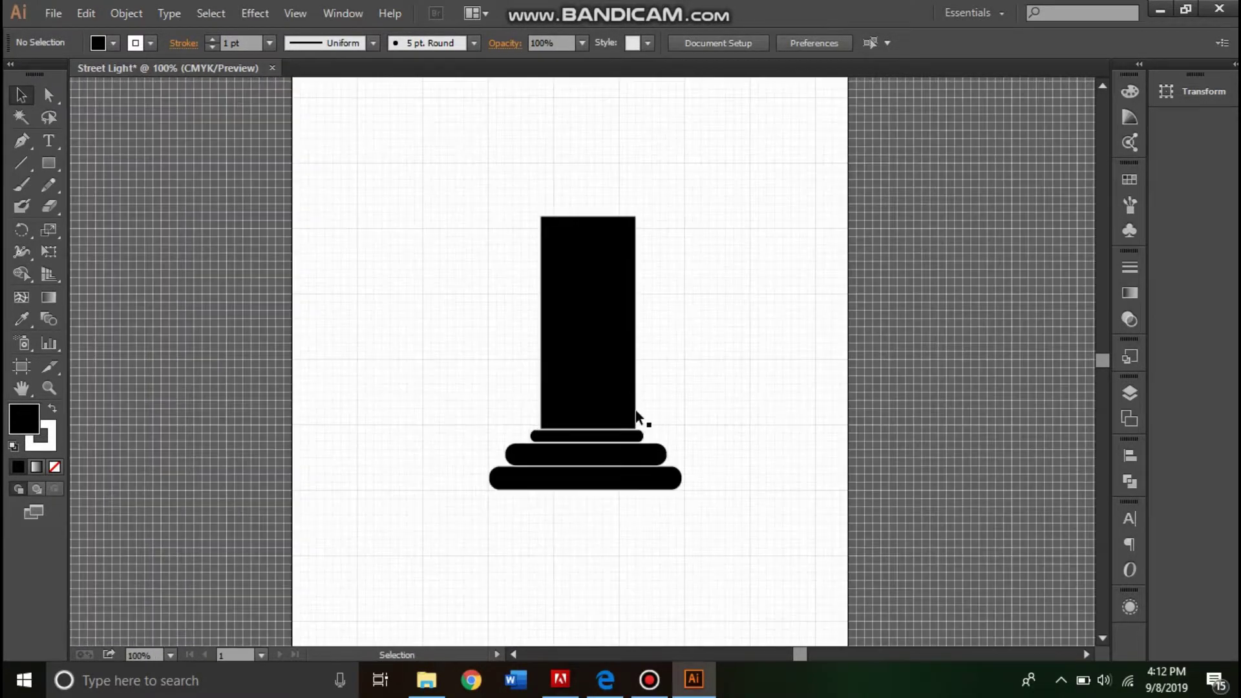
key("ctrl+plus")
left_click(619, 311)
scroll(679, 297, "up", 3)
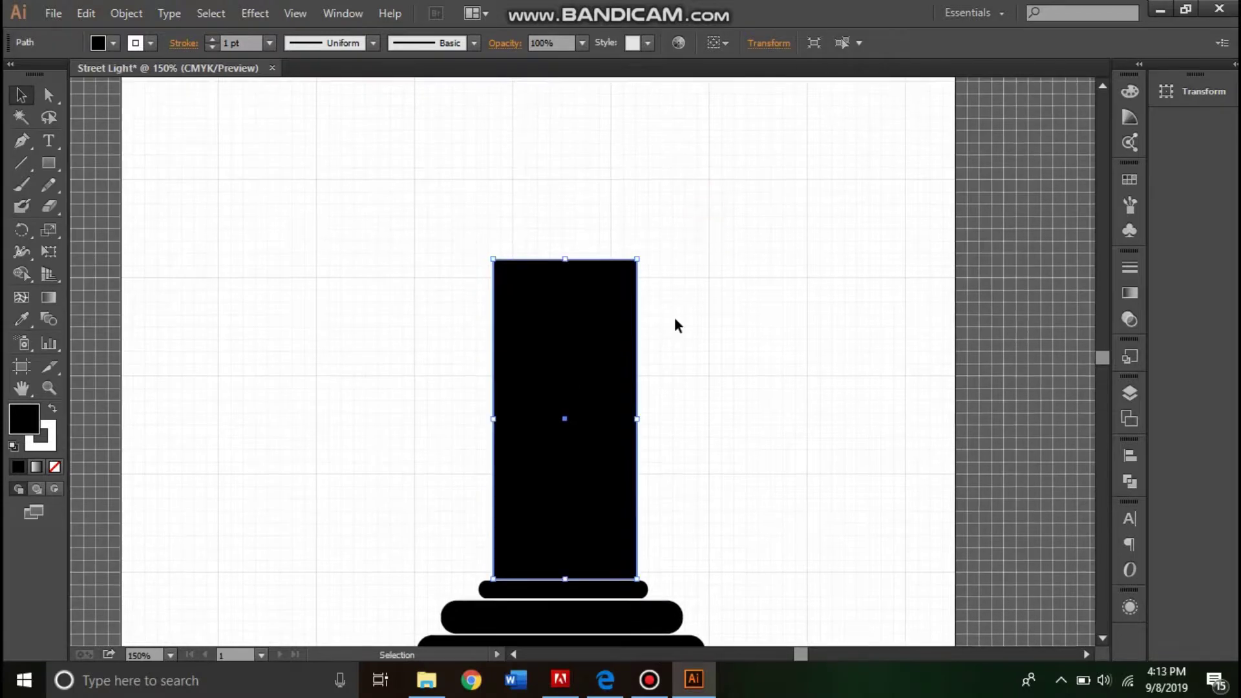
key("ctrl+plus")
- Pull the column's top-left and top-right anchors inward into a trapezoid
key("a")
left_click(612, 266)
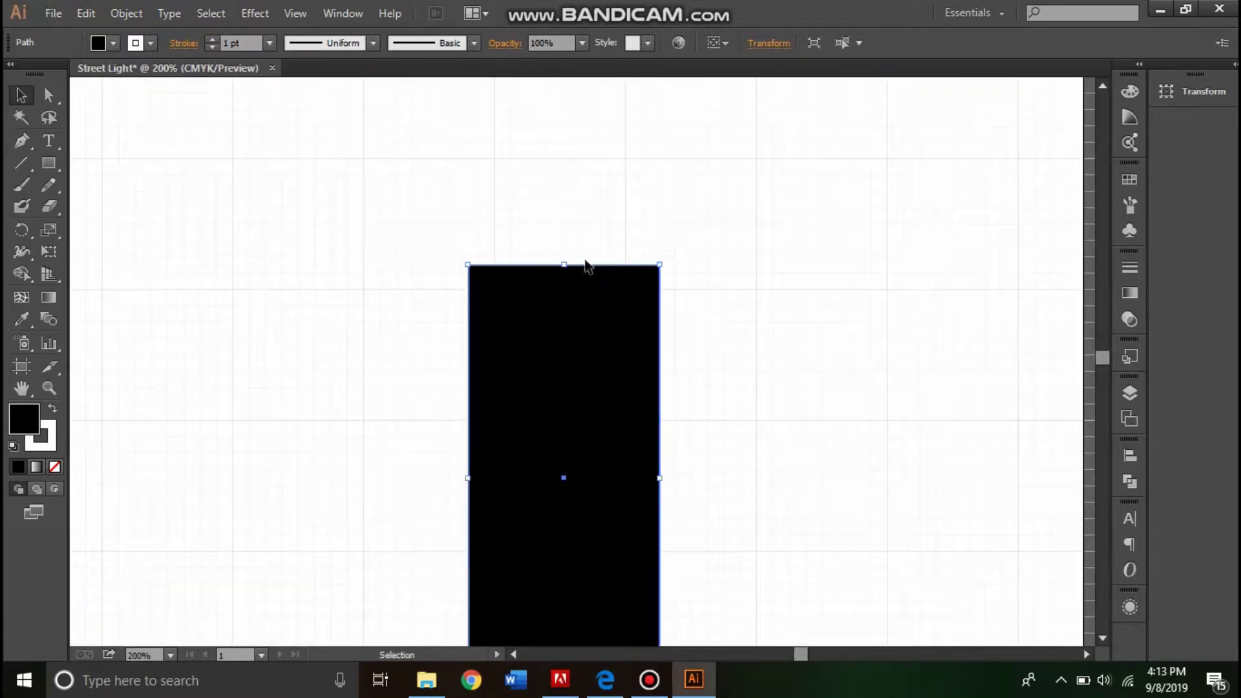
left_click_drag(659, 266, 642, 266)
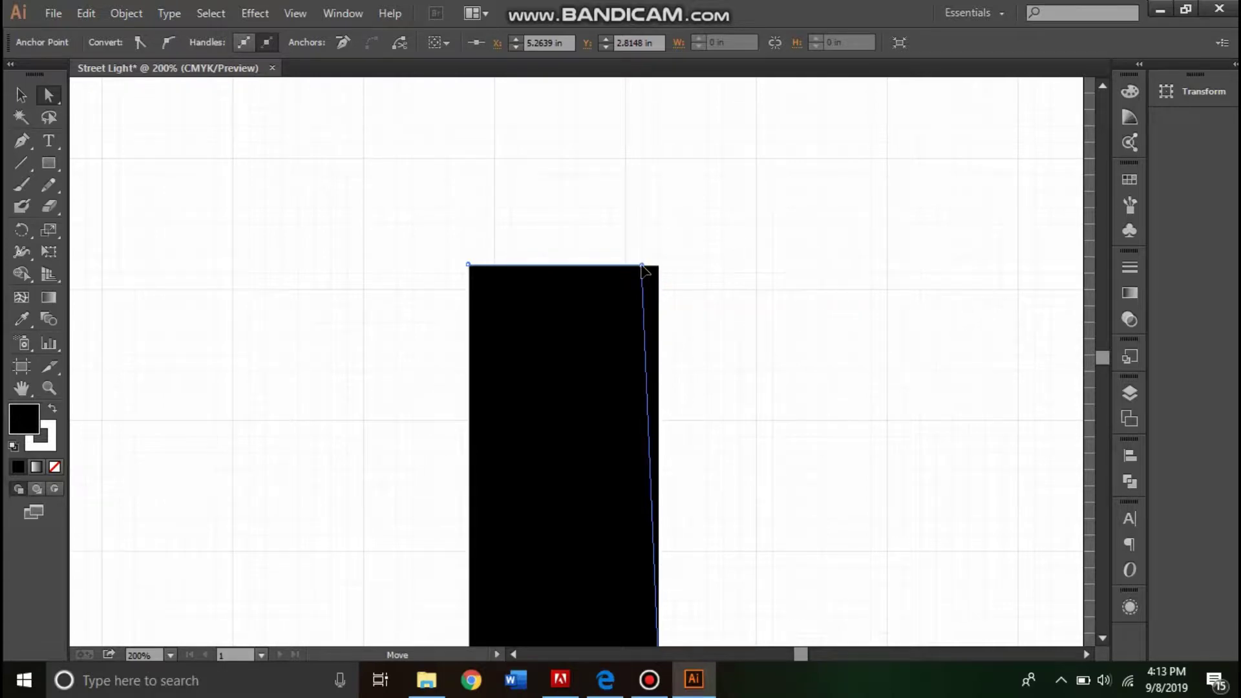
left_click_drag(642, 267, 642, 265)
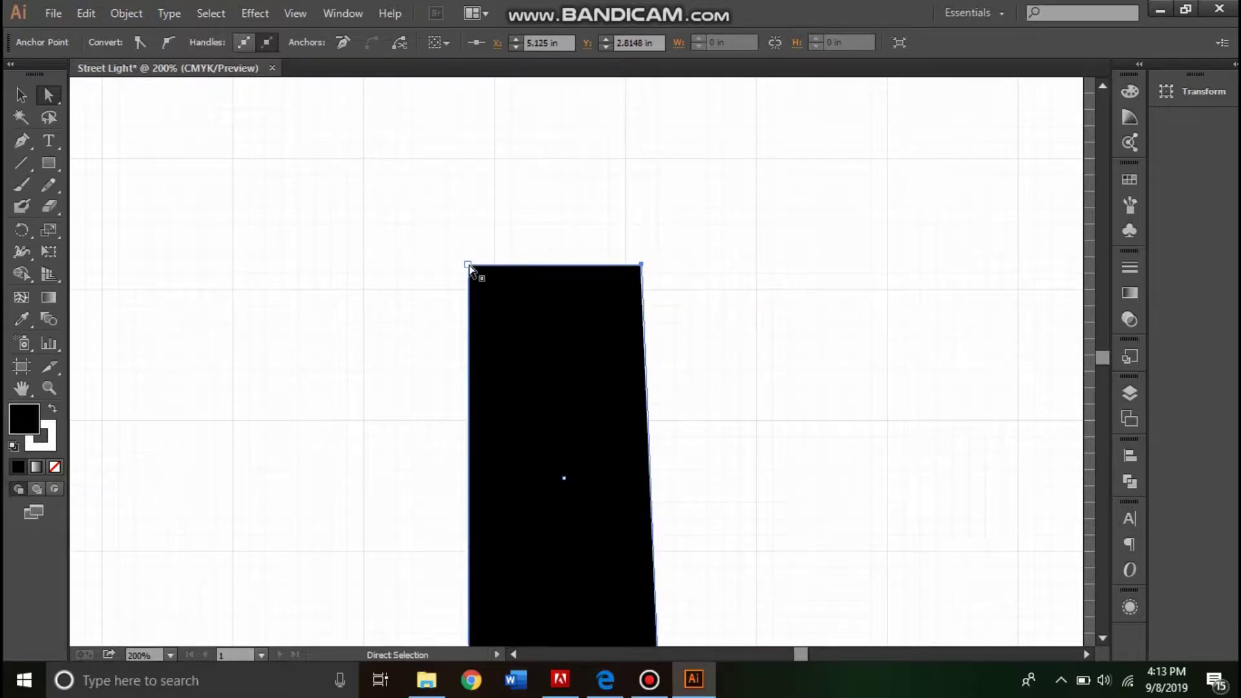
left_click_drag(468, 263, 481, 267)
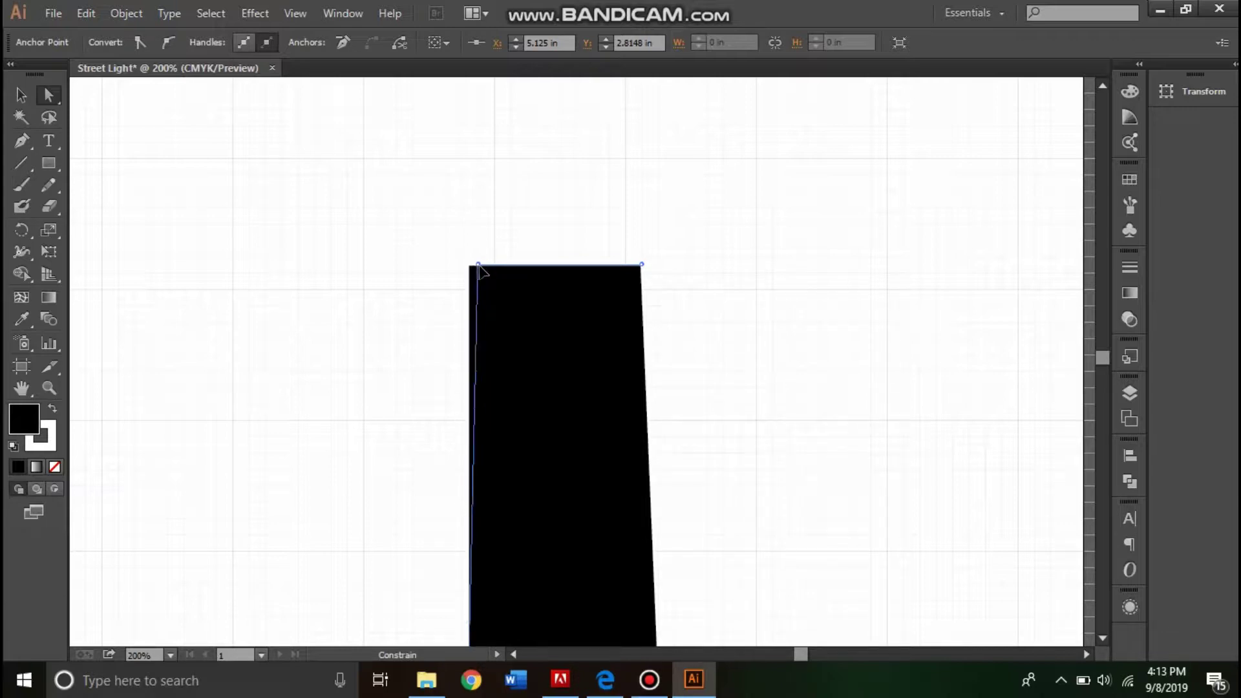
left_click_drag(481, 266, 491, 266)
key("ctrl+minus")
key("ctrl+minus")
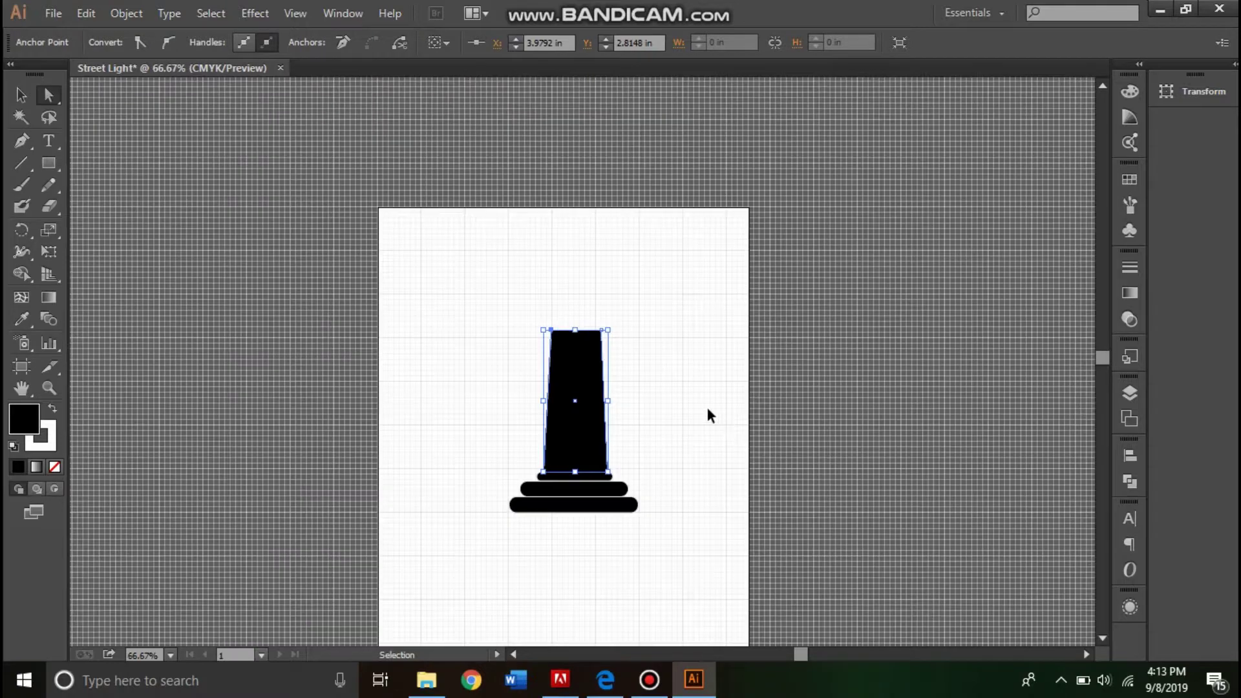
key("ctrl+plus")
key("ctrl+plus")
left_click(675, 412)
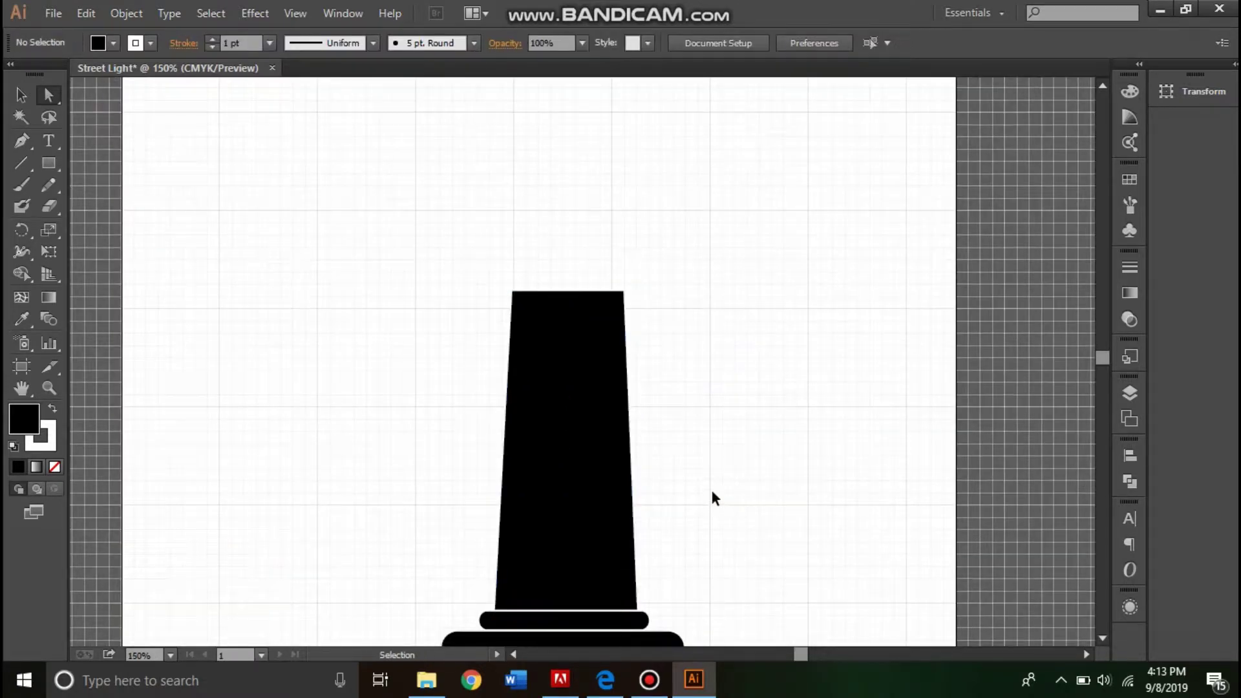
- Select all lamp parts, scale them down proportionally, and move them lower
key("ctrl+minus")
key("ctrl+minus")
key("ctrl+plus")
key("ctrl+plus")
left_click(615, 353)
key("ctrl+minus")
key("ctrl+minus")
key("ctrl+minus")
key("ctrl+minus")
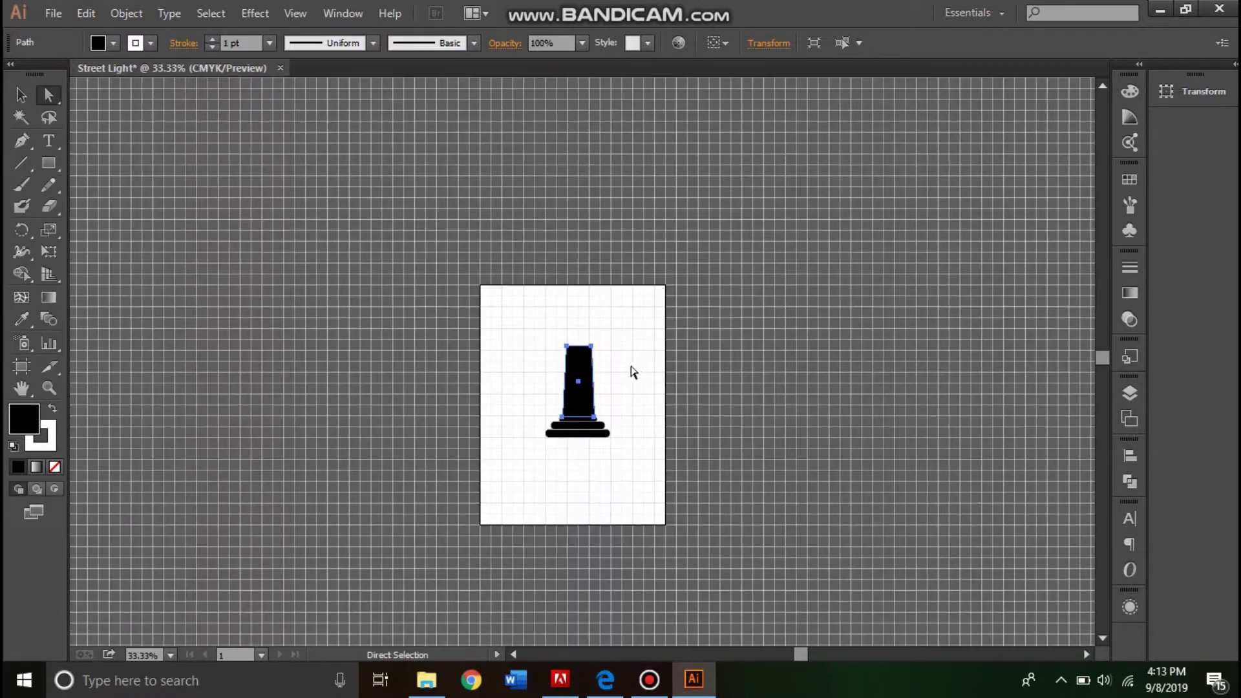
left_click(633, 367)
left_click_drag(513, 313, 655, 475)
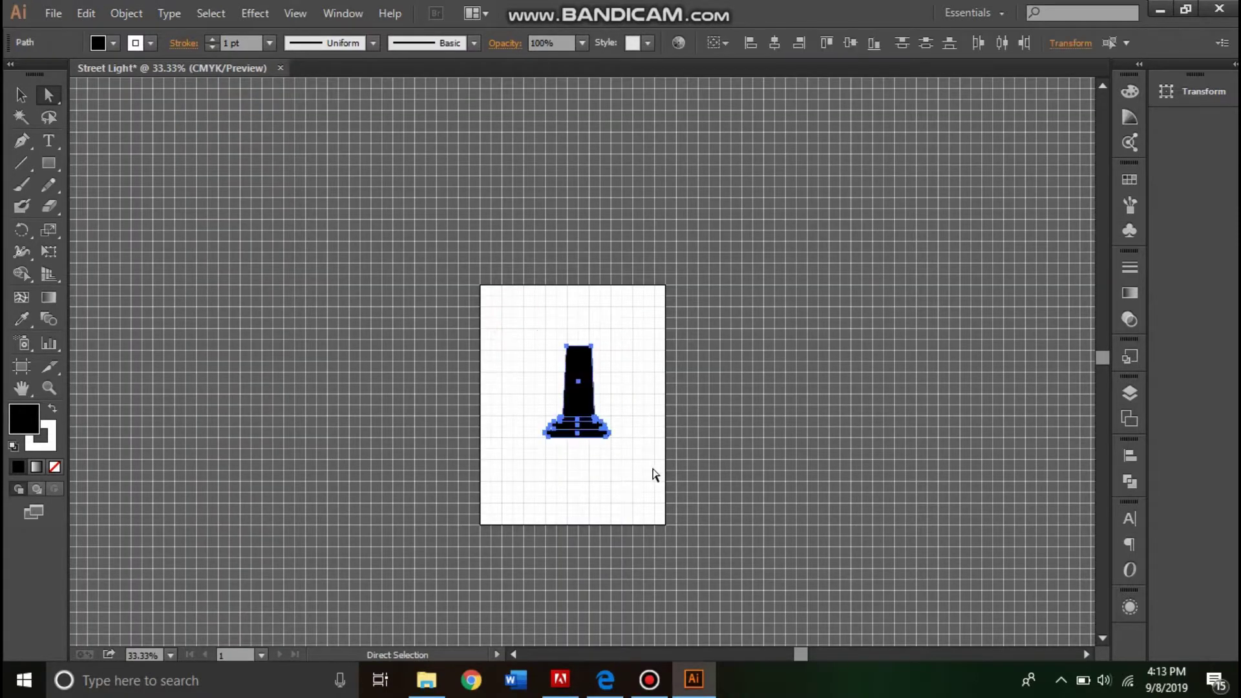
key("v")
mouse_move(611, 347)
left_mouse_down()
mouse_move(585, 387)
mouse_move(583, 480)
left_mouse_up()
key("a")
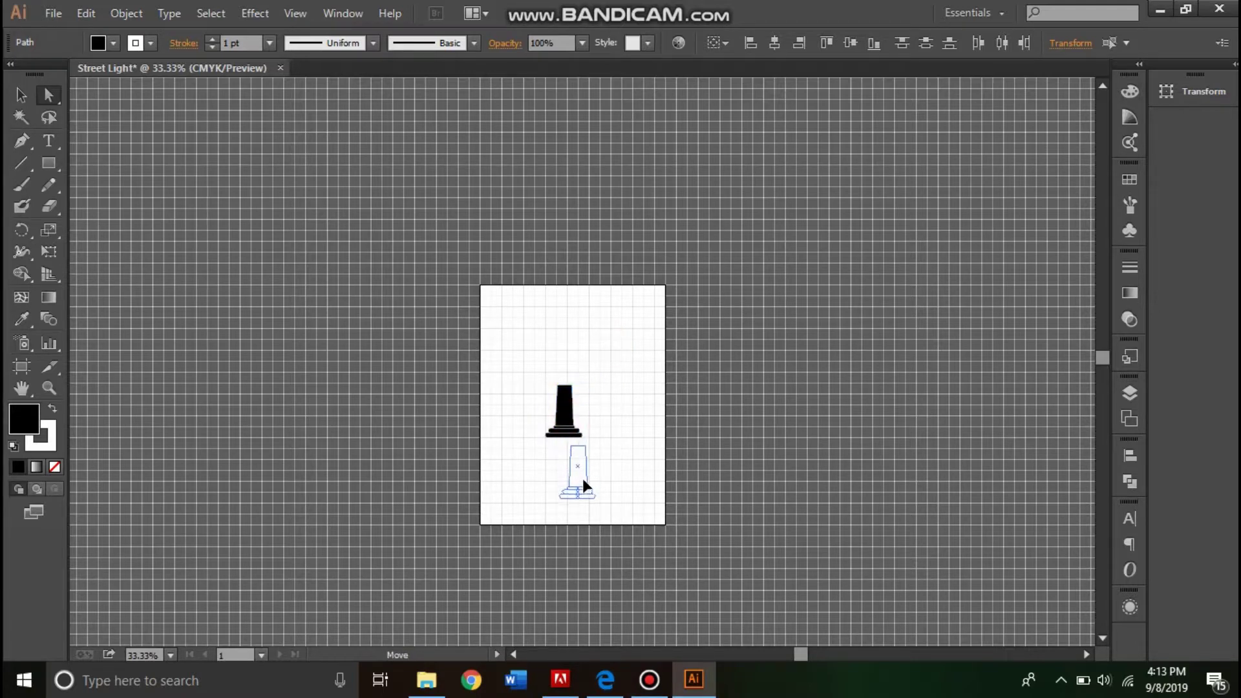
left_click_drag(577, 483, 577, 483)
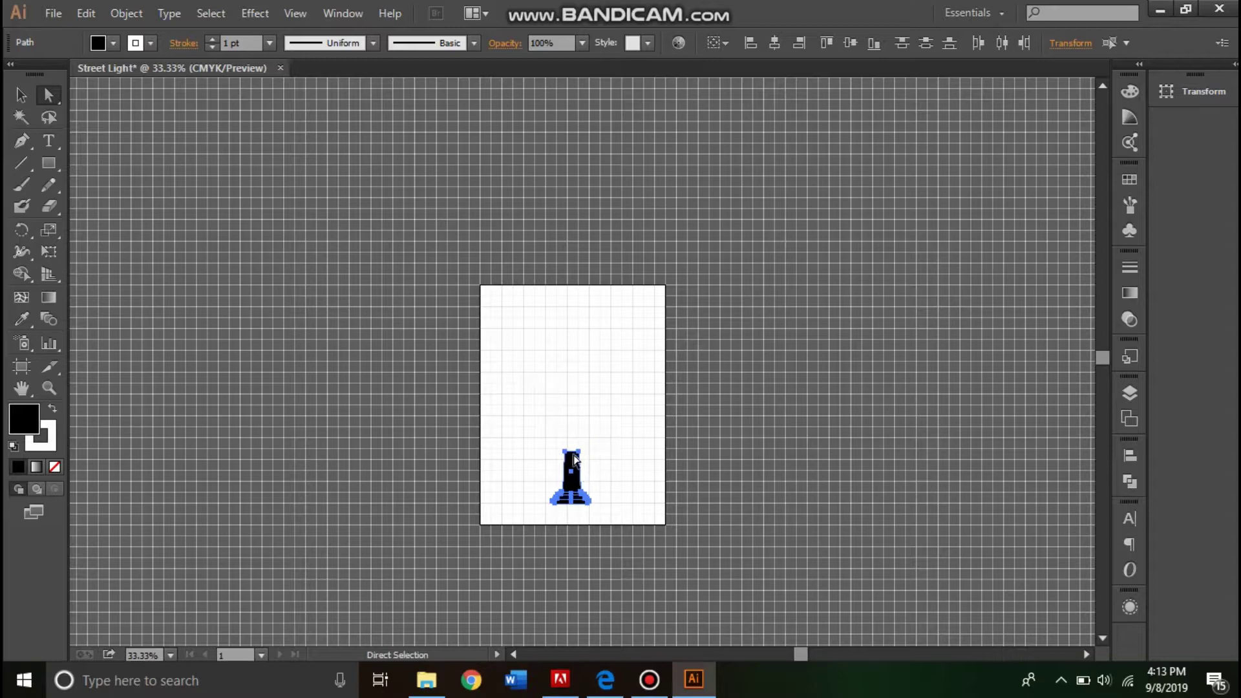
- Zoom in on the lamp and select the column on its own
key("ctrl+equal")
key("ctrl+equal")
key("ctrl+equal")
scroll(599, 574, "down", 3)
scroll(632, 380, "down", 1)
left_click(632, 380)
left_click(572, 411)
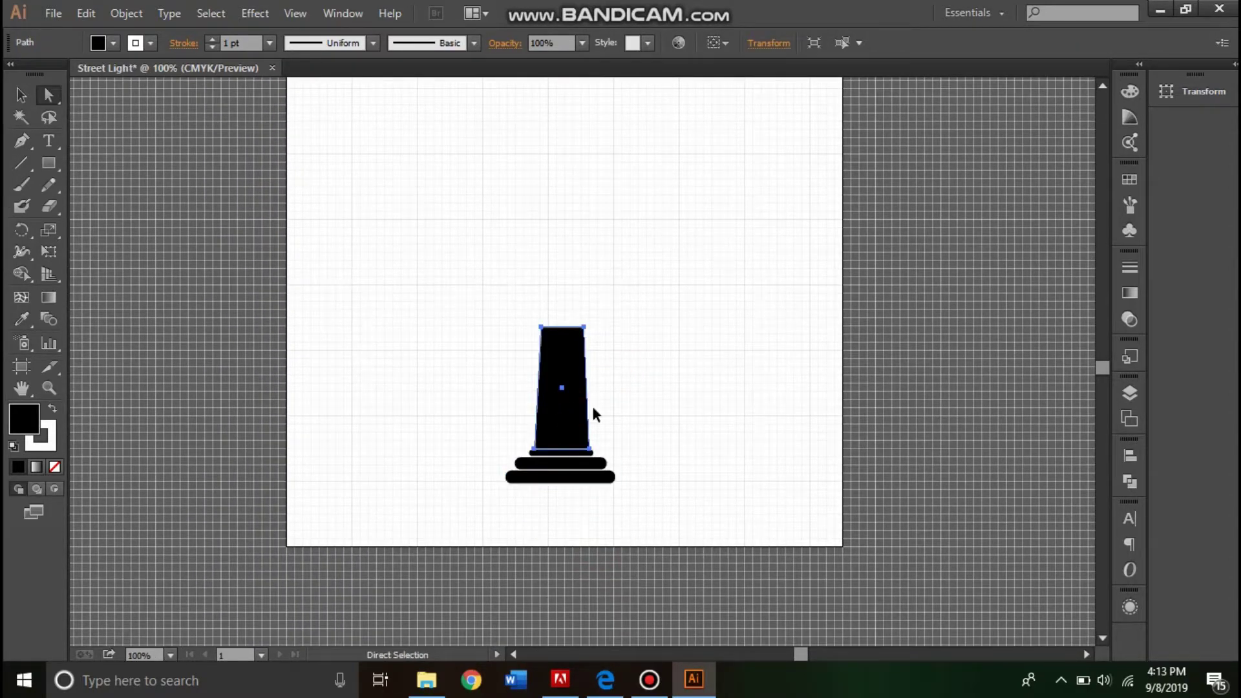
key("ctrl+equal")
left_click(671, 433)
left_click_drag(639, 395, 639, 451)
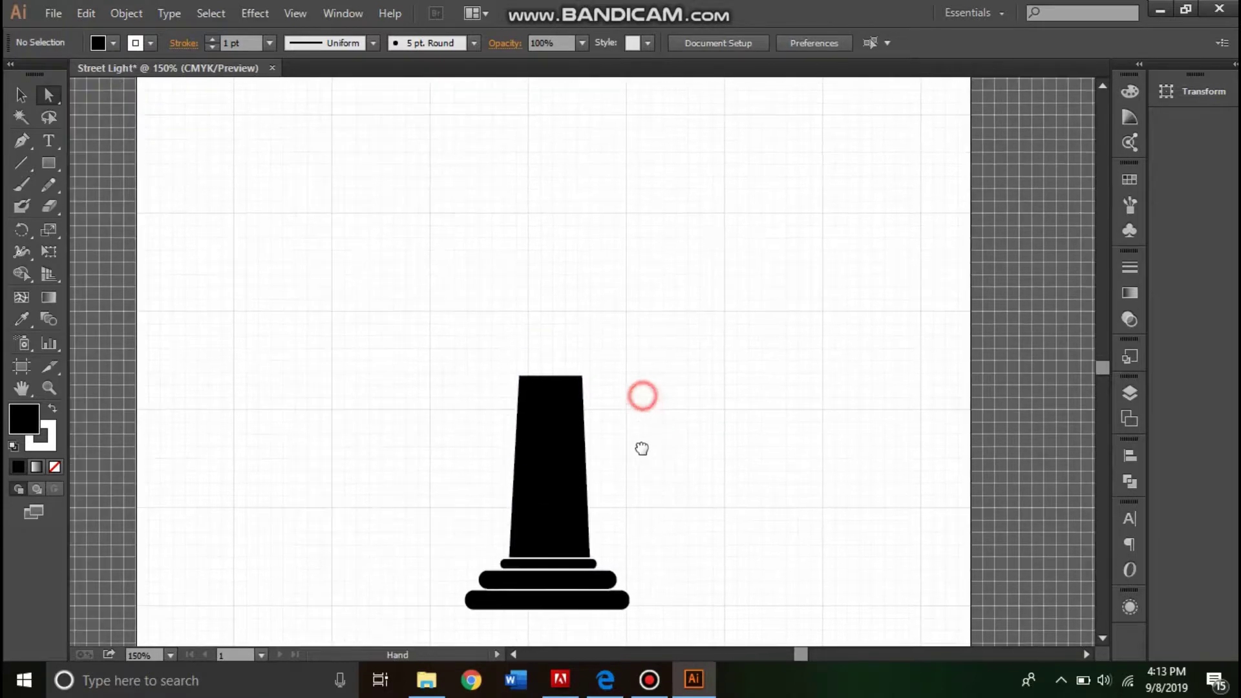
left_click(569, 482)
key("ctrl")
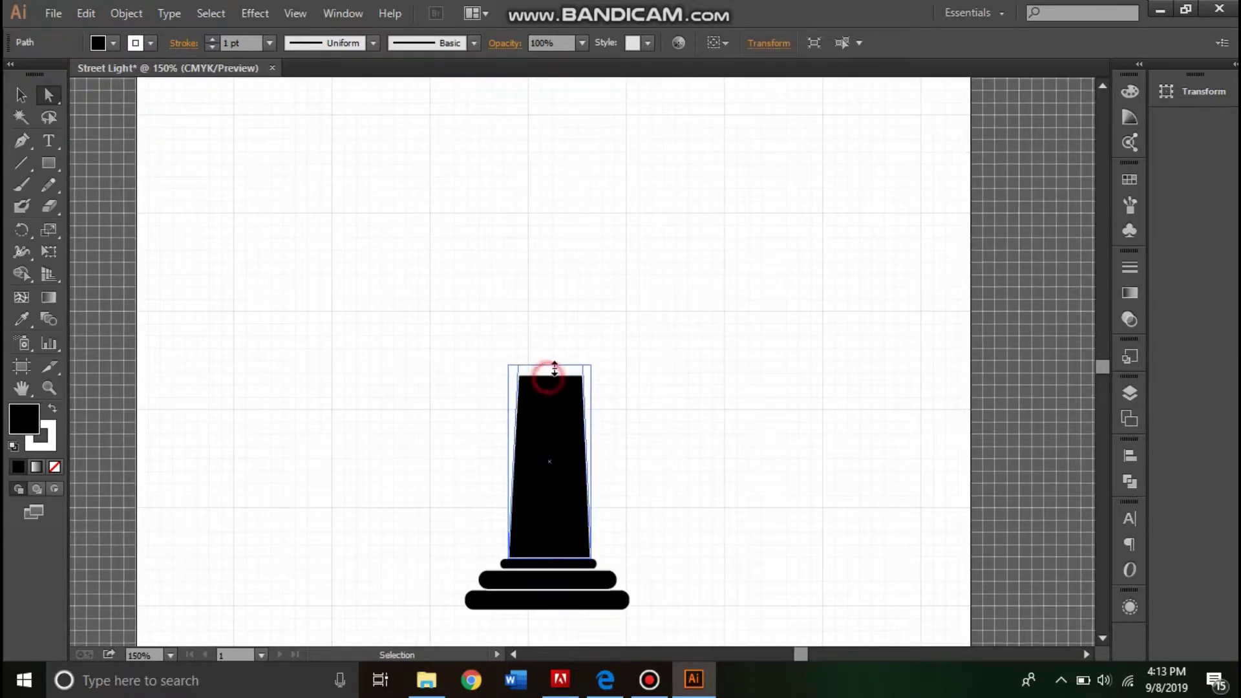
- Raise the column's top edge to make it taller
left_click_drag(554, 367, 555, 334)
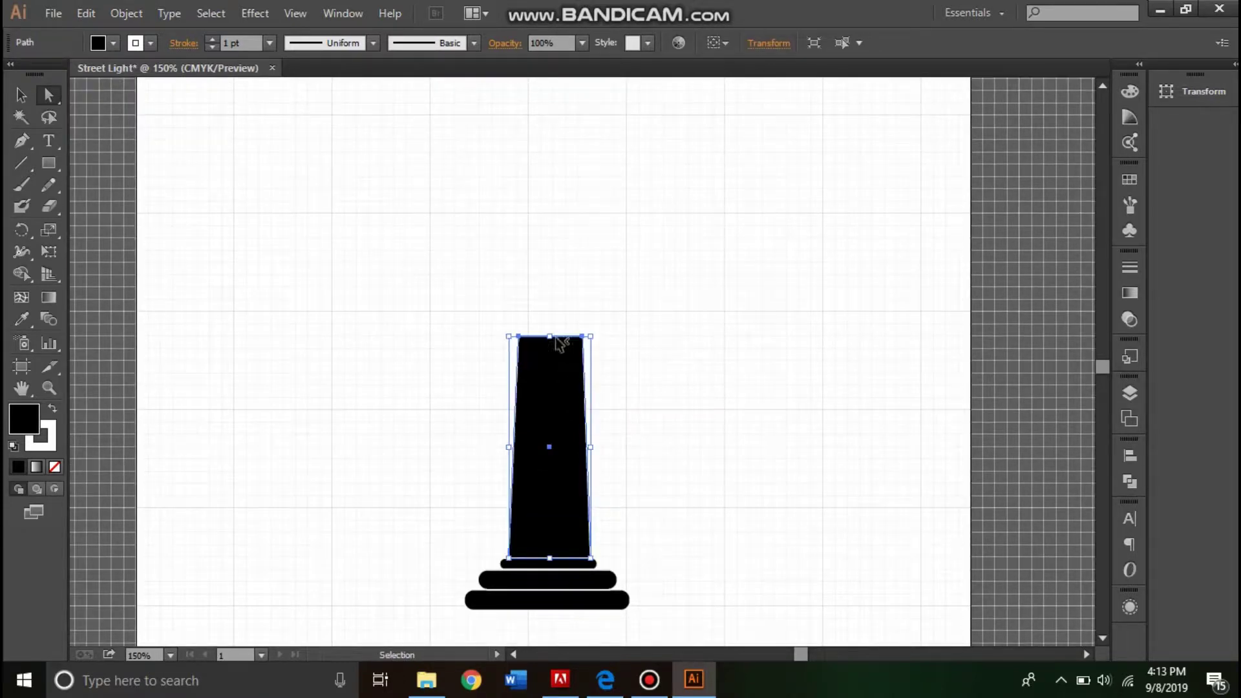
left_click(615, 381)
key("ctrl+minus")
key("ctrl+minus")
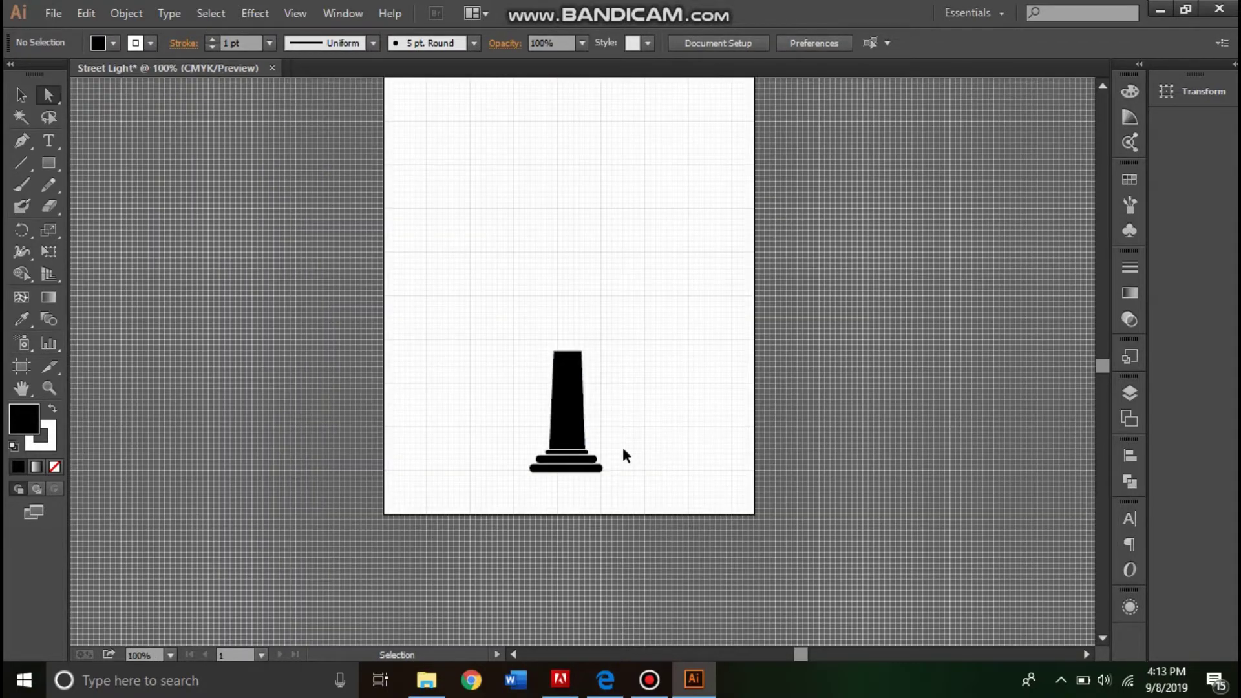
key("ctrl+plus")
- Duplicate the column and base, scale the copy down, and set it atop the column
left_click_drag(482, 317, 659, 561)
left_click_drag(576, 467, 712, 315)
key("v")
left_click_drag(726, 199, 671, 236)
left_click_drag(649, 356, 569, 325)
left_click(611, 344)
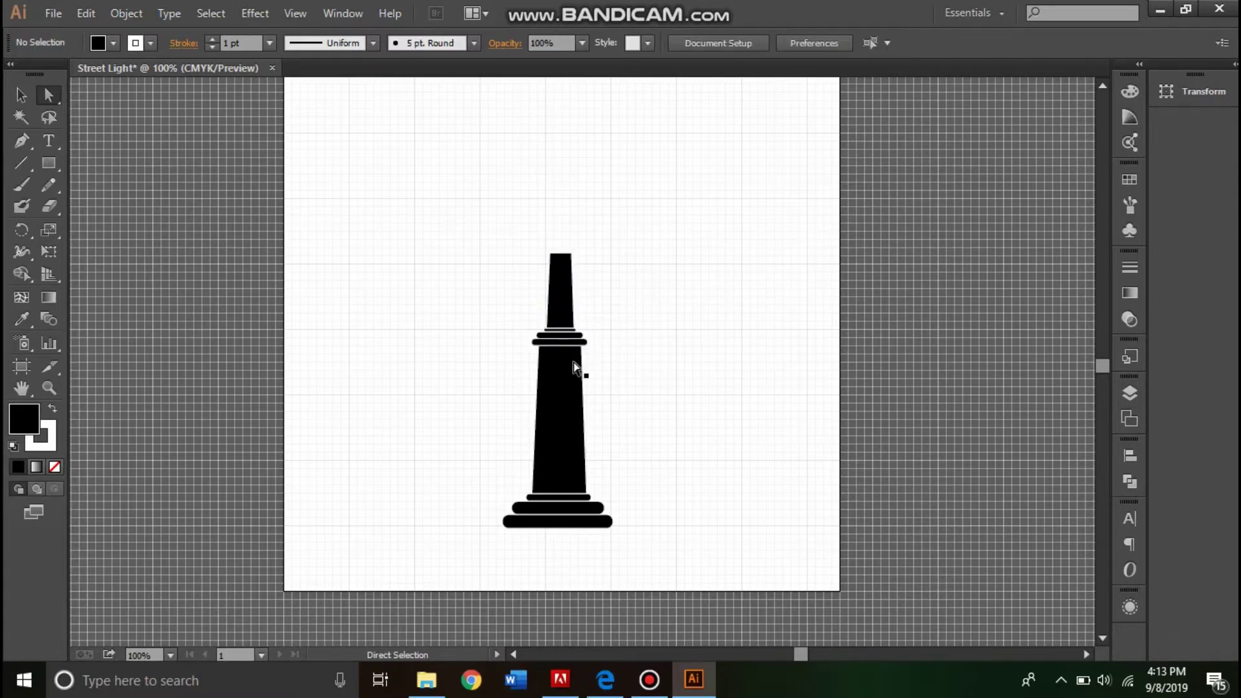
key("ctrl+equal")
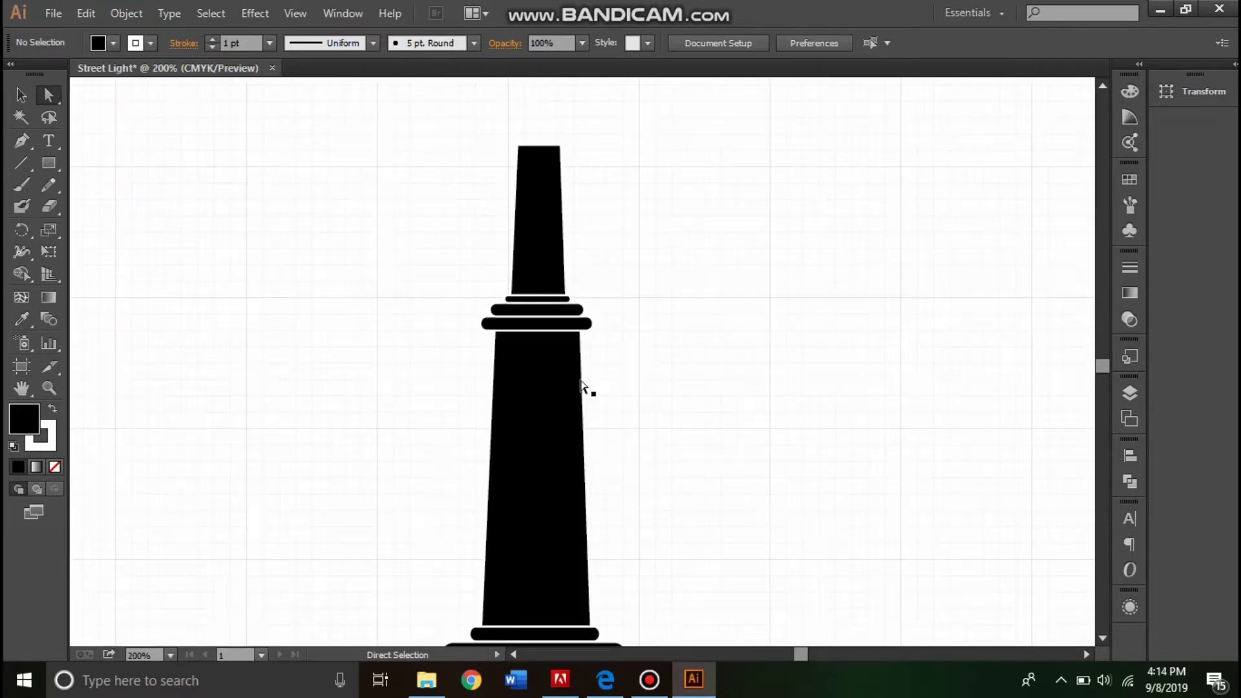
- Copy a thin ring bar up to the upper column's top and nudge it into place
left_click_drag(616, 282, 584, 475)
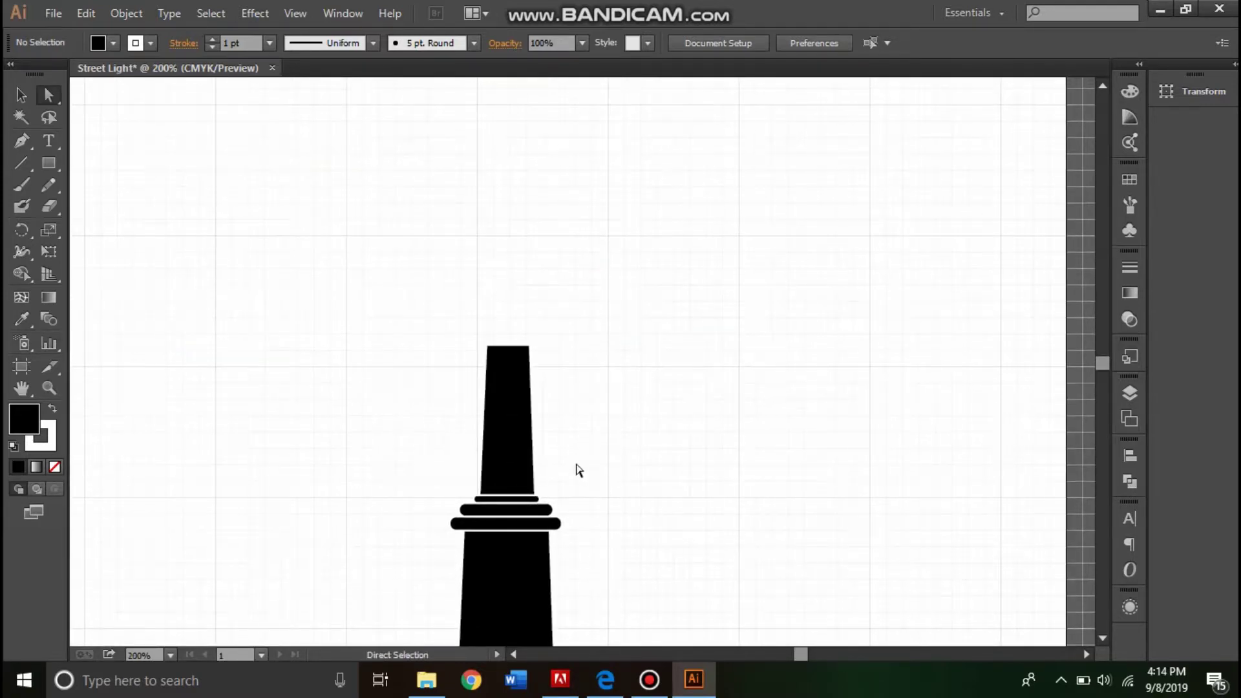
left_click_drag(527, 504, 534, 326)
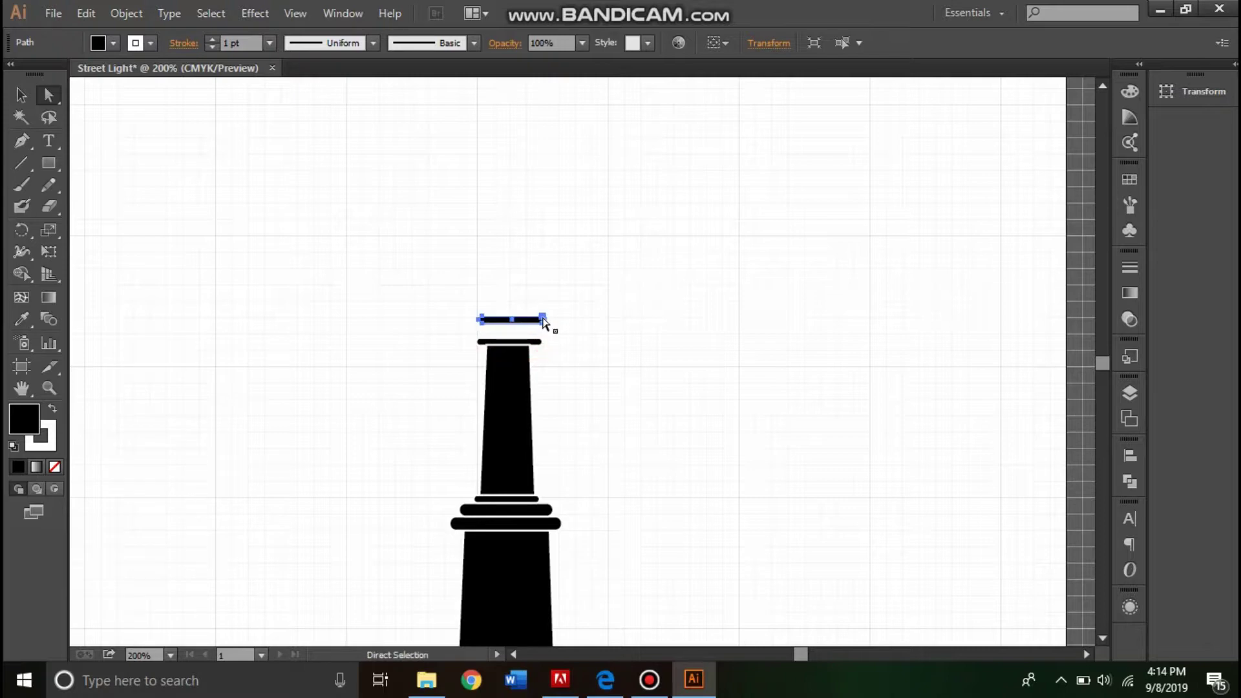
key("ctrl+plus")
key("ctrl+plus")
key("ctrl+plus")
left_click_drag(439, 294, 529, 374)
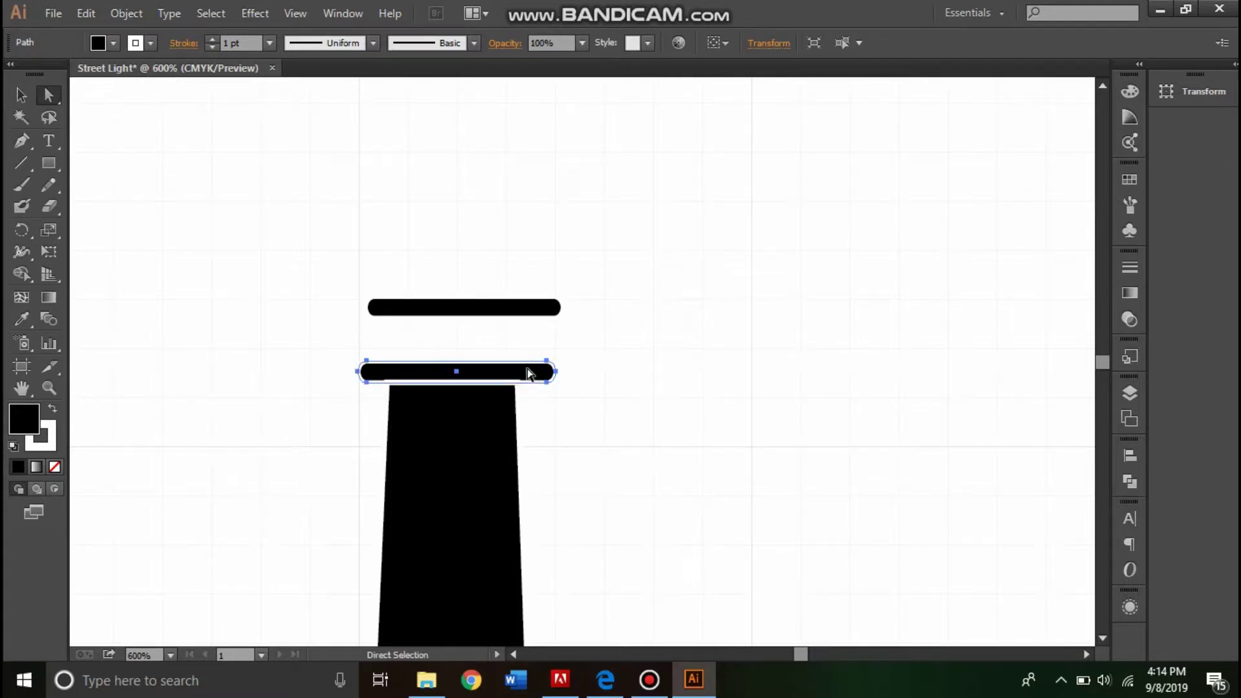
right_click(527, 373)
left_click_drag(483, 371, 476, 370)
left_click(569, 339)
- Stack a second bar on it and shorten that top bar
left_click_drag(529, 302, 521, 349)
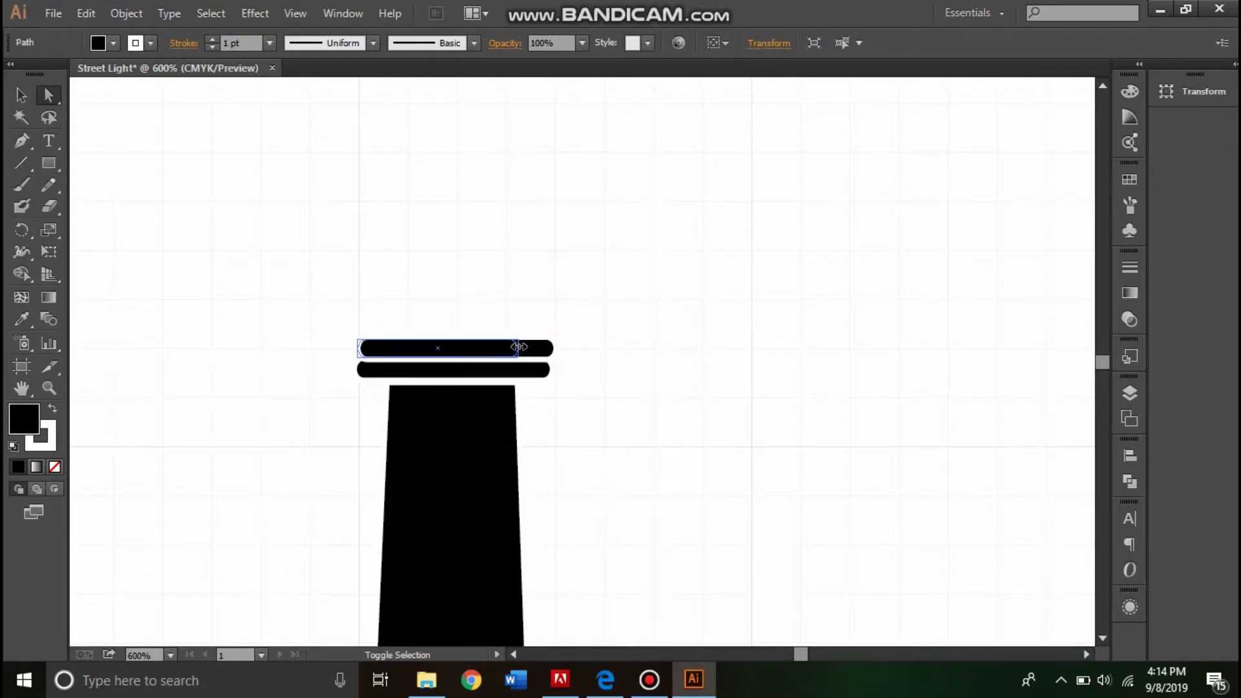
left_click_drag(520, 347, 505, 348)
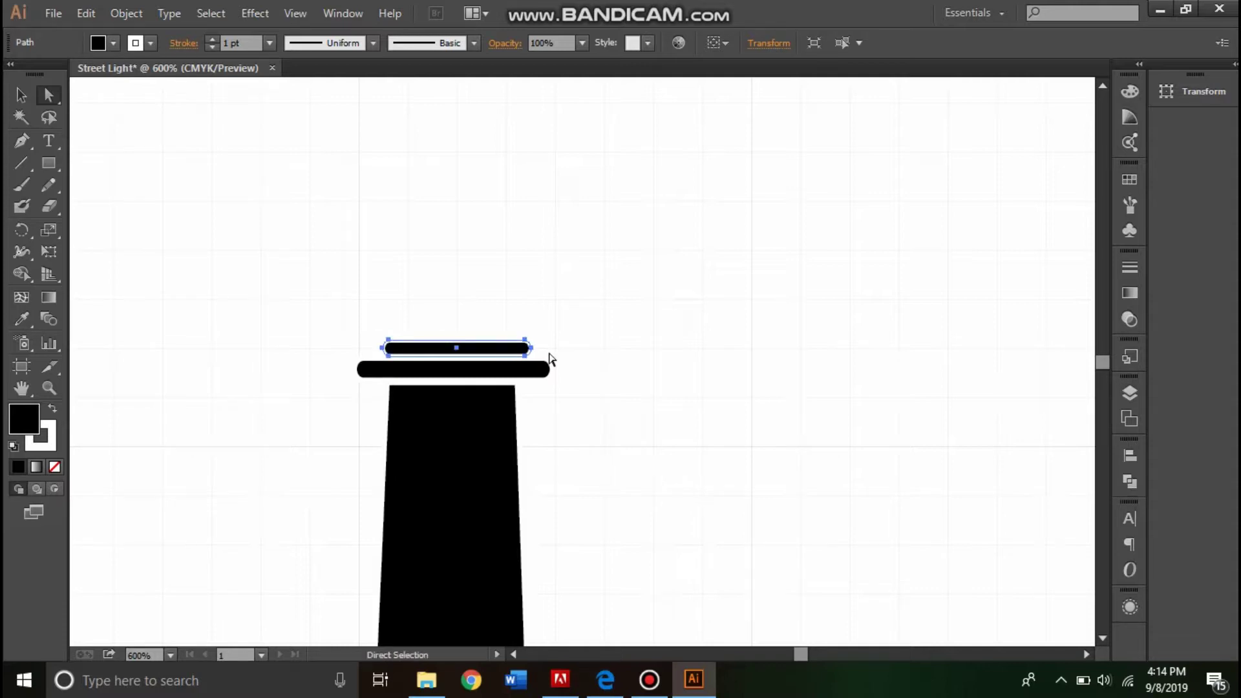
left_click(597, 356)
left_click(664, 683)
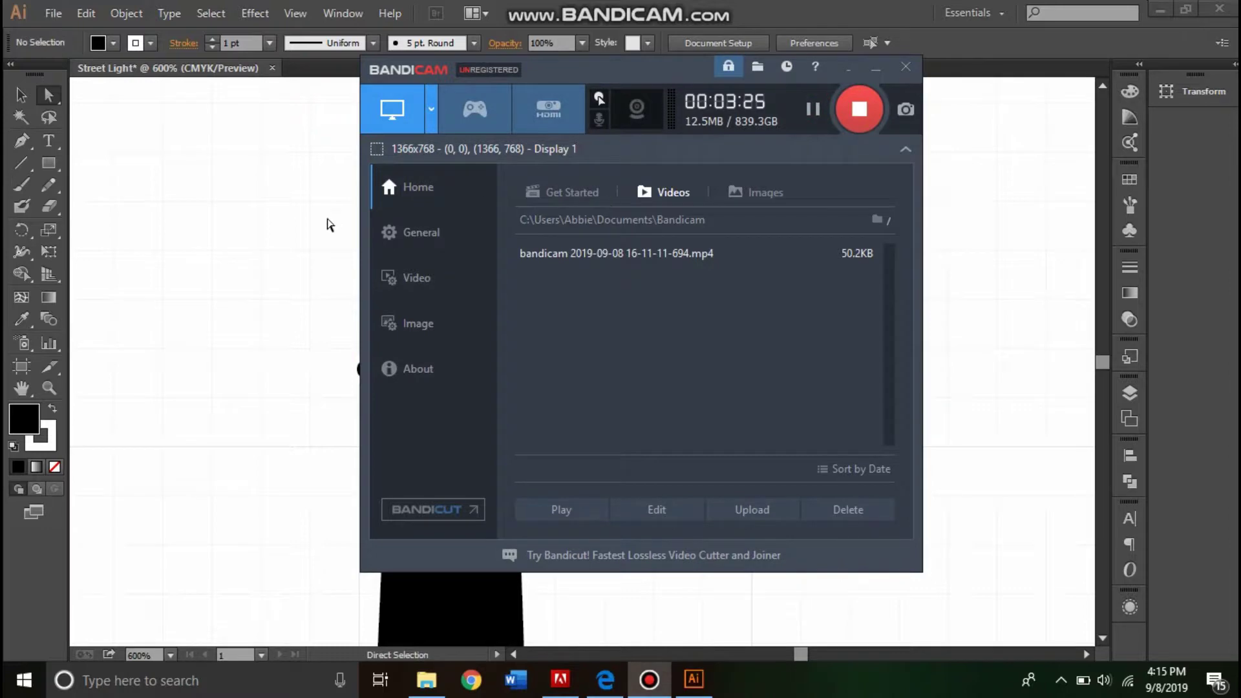
left_click(233, 232)
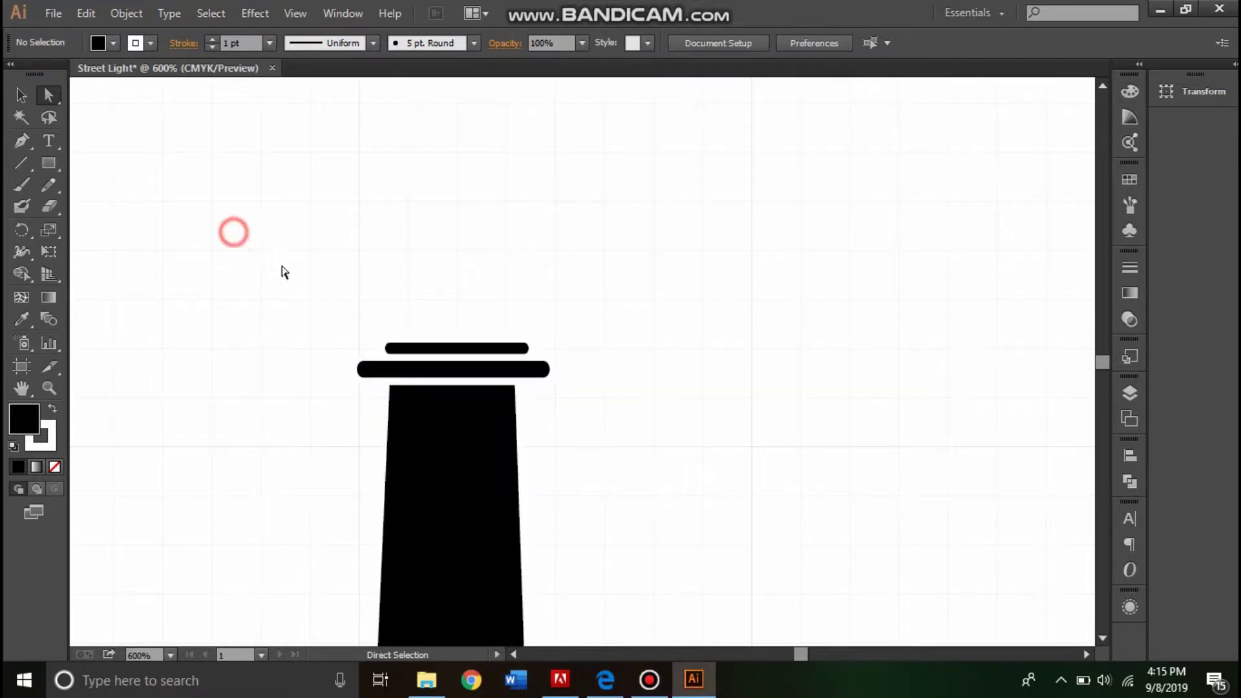
left_click(468, 350)
left_click(680, 340)
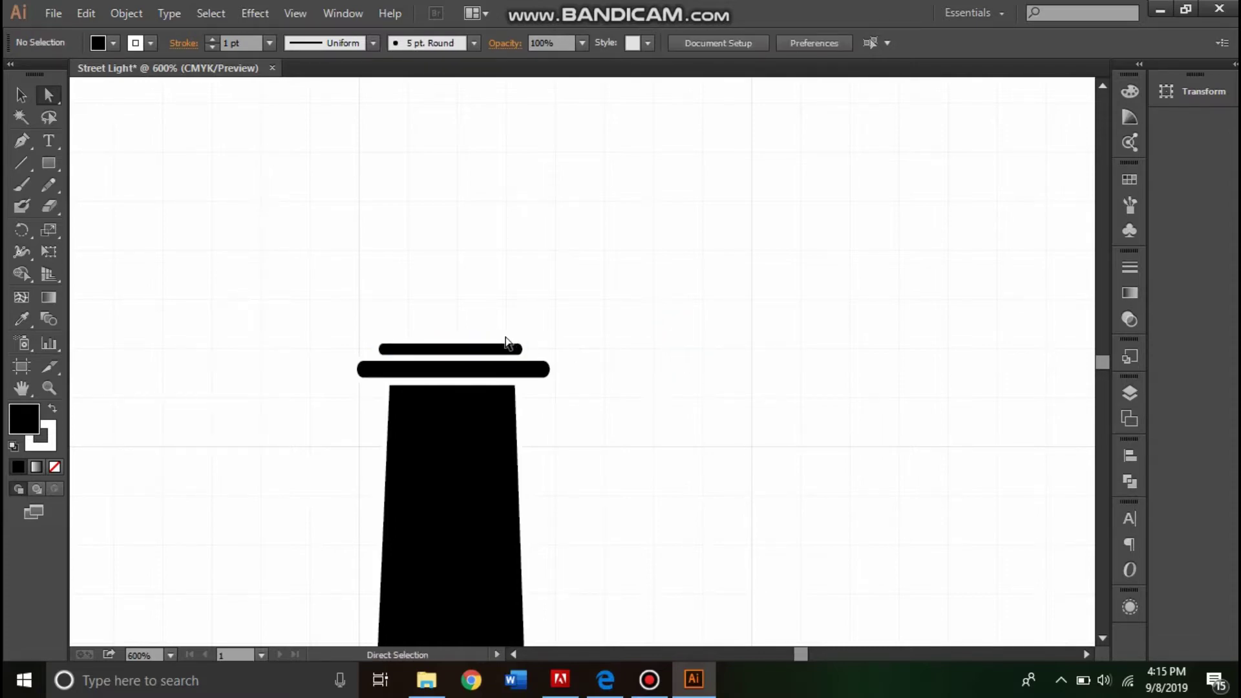
key("ctrl+minus")
key("ctrl+minus")
key("ctrl+minus")
key("ctrl+minus")
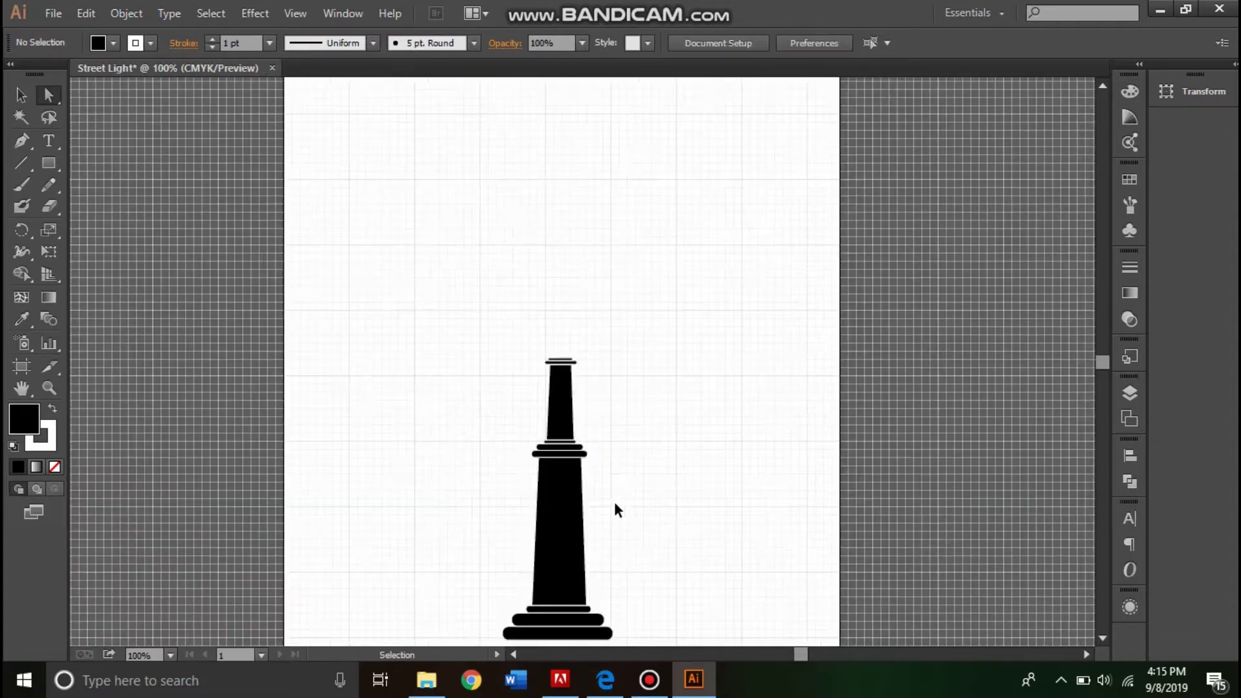
key("ctrl+minus")
key("ctrl+minus")
- Draw a tall, thin black rectangle above the column as the lamp pole
key("ctrl+plus")
key("ctrl+plus")
key("ctrl+plus")
key("ctrl+plus")
key("ctrl+plus")
left_click_drag(569, 286, 651, 378)
left_click(56, 161)
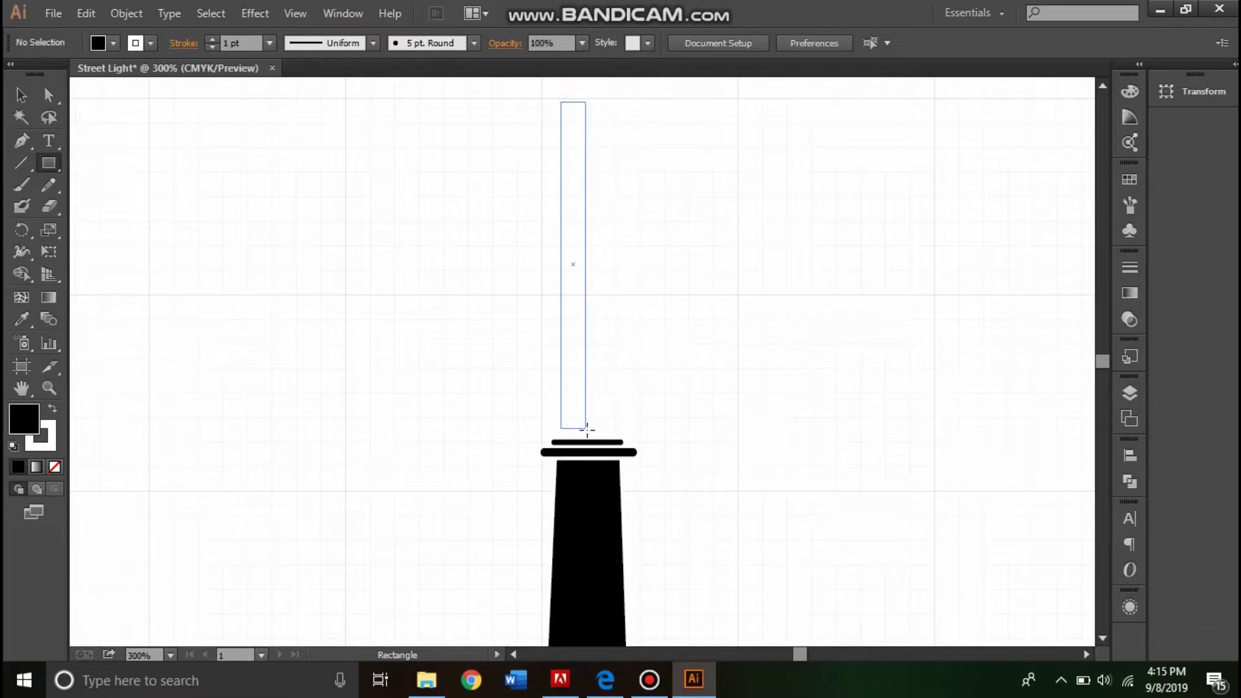
left_click_drag(587, 439, 588, 438)
key("v")
left_click_drag(576, 382, 588, 380)
left_click(645, 371)
- Shift the thin pole slightly left so it sits centred on the tiered base
left_click(590, 351)
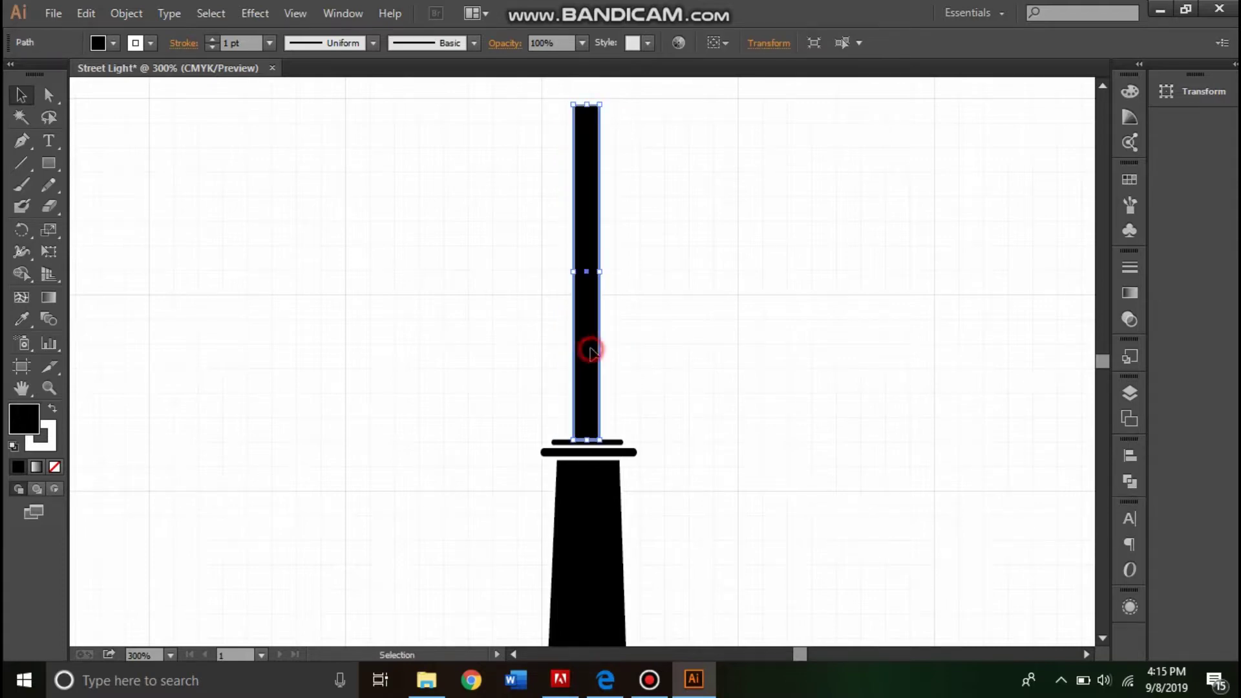
key("ctrl+minus")
key("ctrl+minus")
key("ctrl+minus")
key("ctrl+plus")
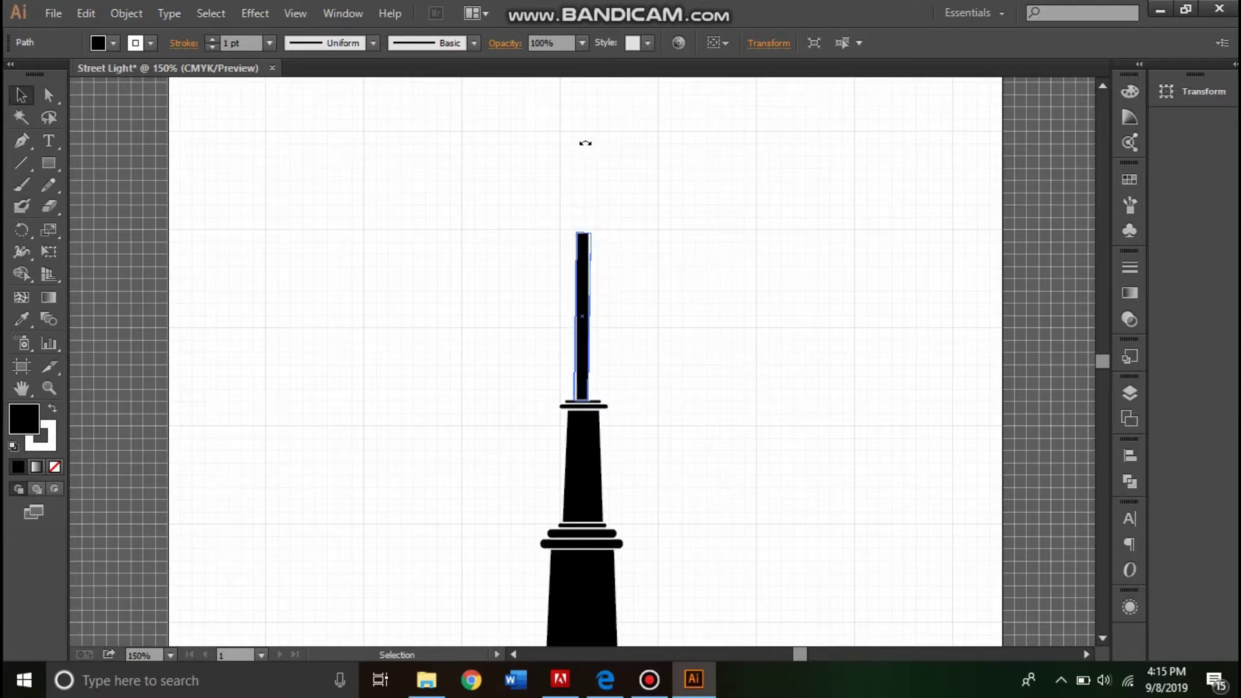
left_click_drag(581, 262, 574, 138)
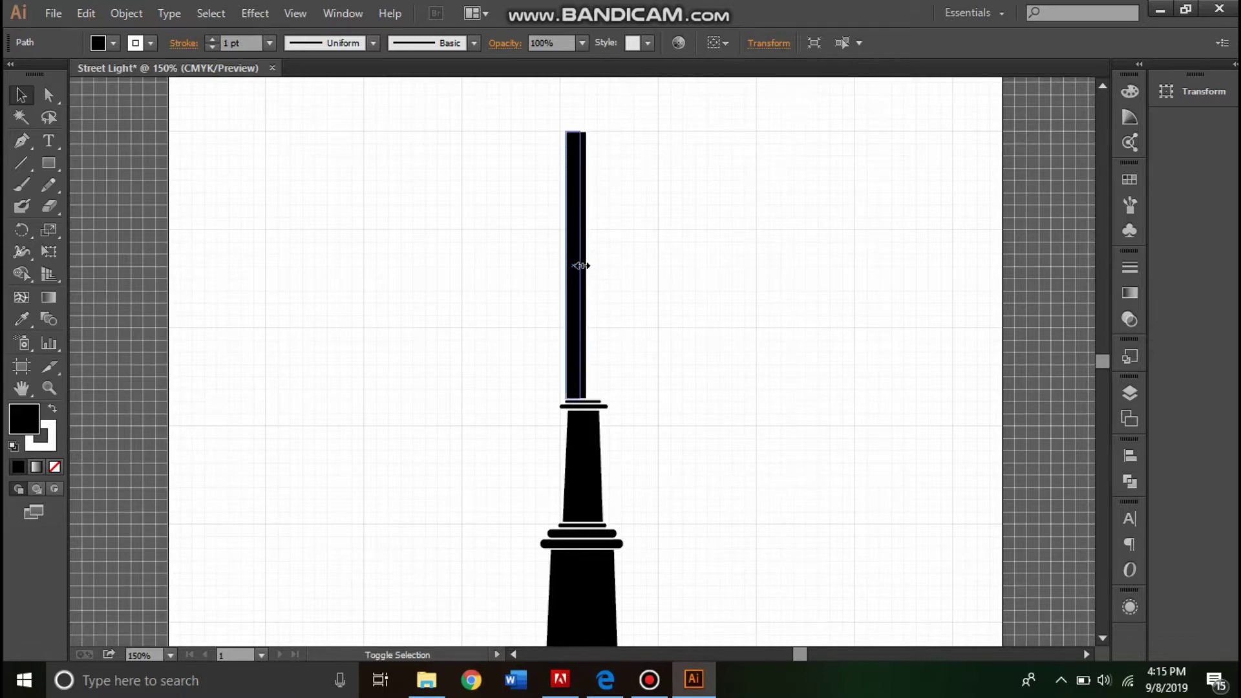
left_click_drag(577, 248, 585, 252)
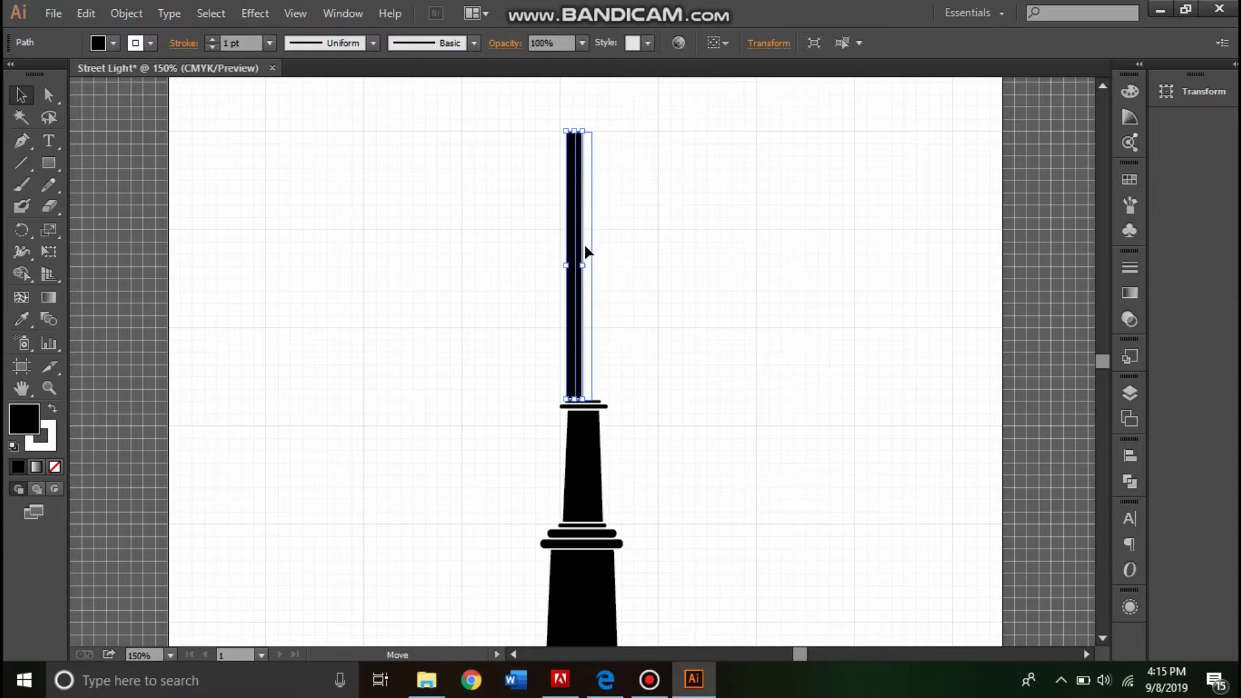
left_click_drag(588, 252, 588, 252)
left_click(679, 349)
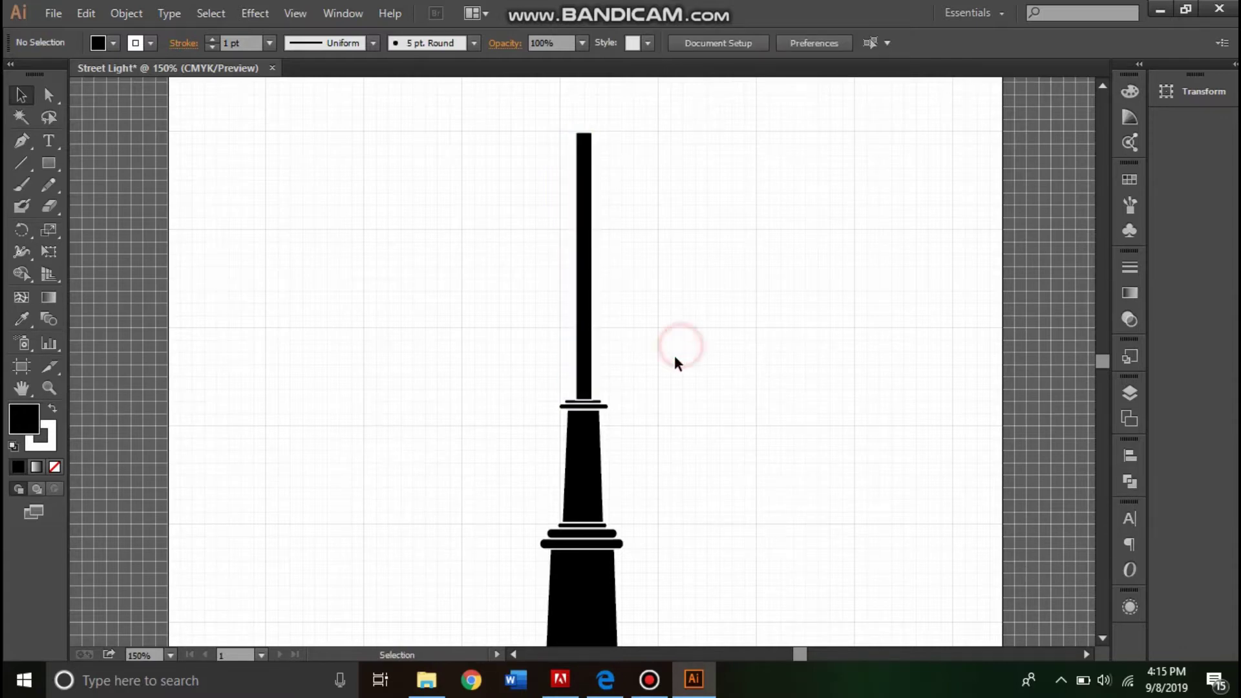
- Check the pole's alignment and bring its top end into view
left_click(585, 343)
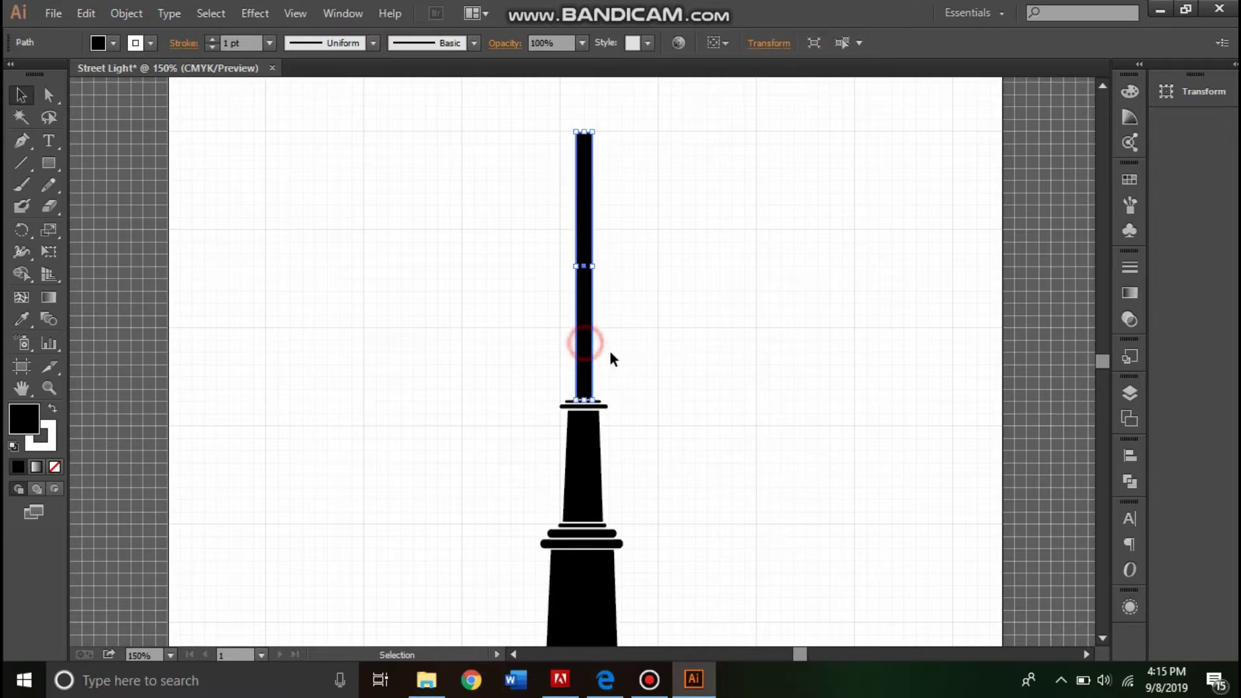
left_click(659, 378)
left_click(585, 362)
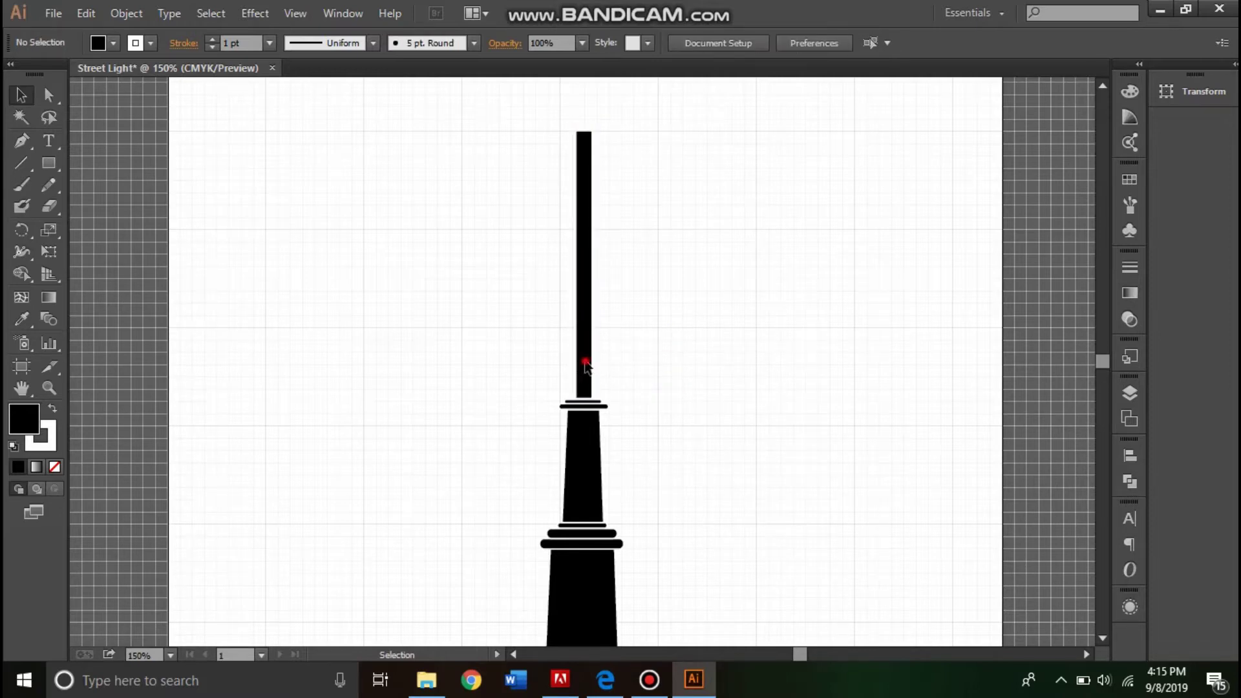
left_click(634, 369)
left_click(585, 365)
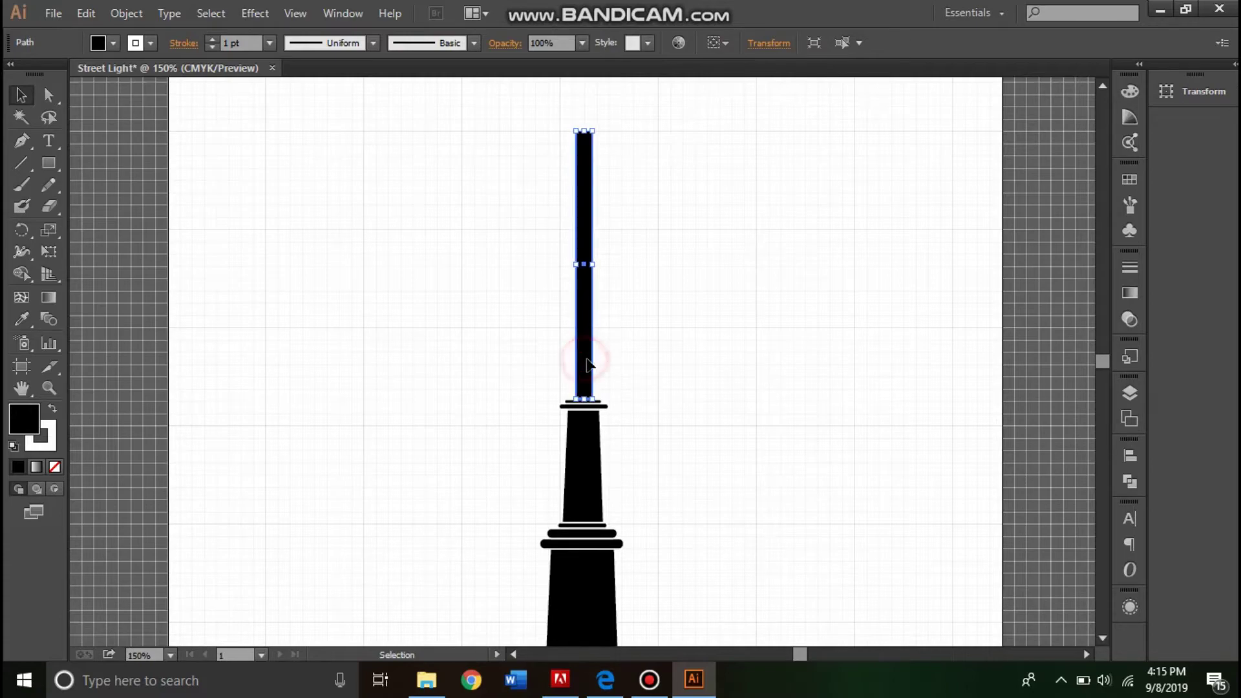
left_click(632, 373)
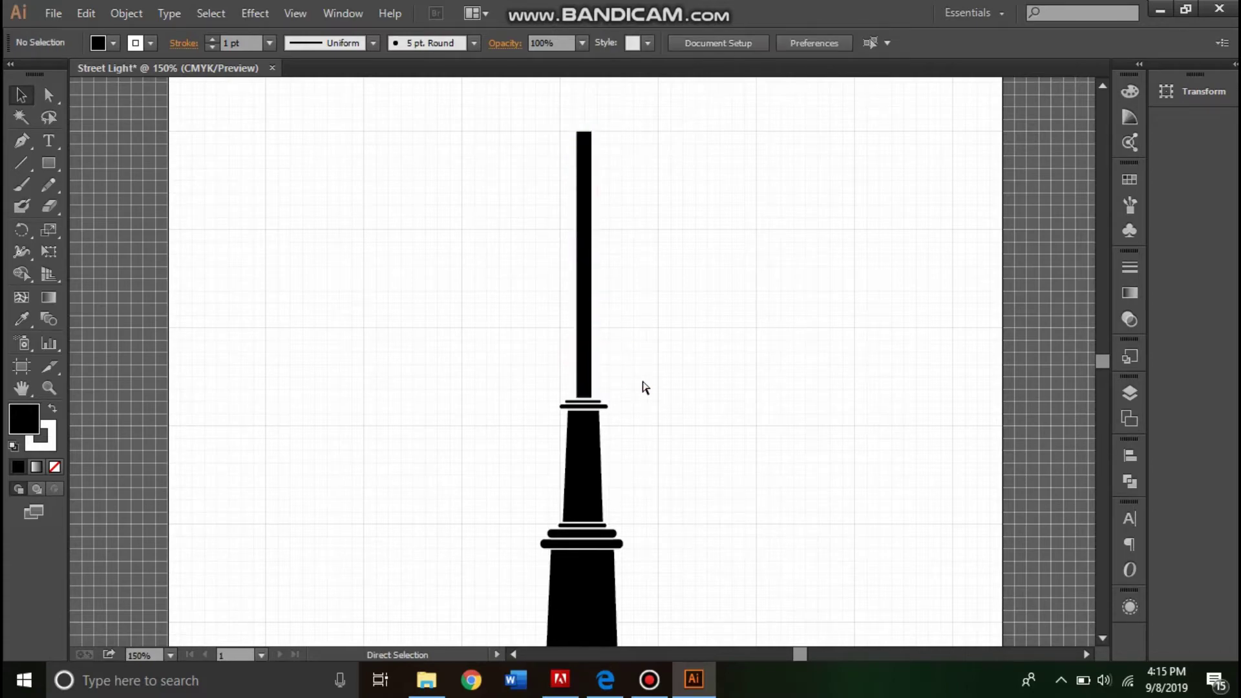
key("ctrl+minus")
key("ctrl+minus")
key("ctrl+minus")
key("ctrl+minus")
key("ctrl+plus")
key("ctrl+plus")
key("ctrl+plus")
key("ctrl+plus")
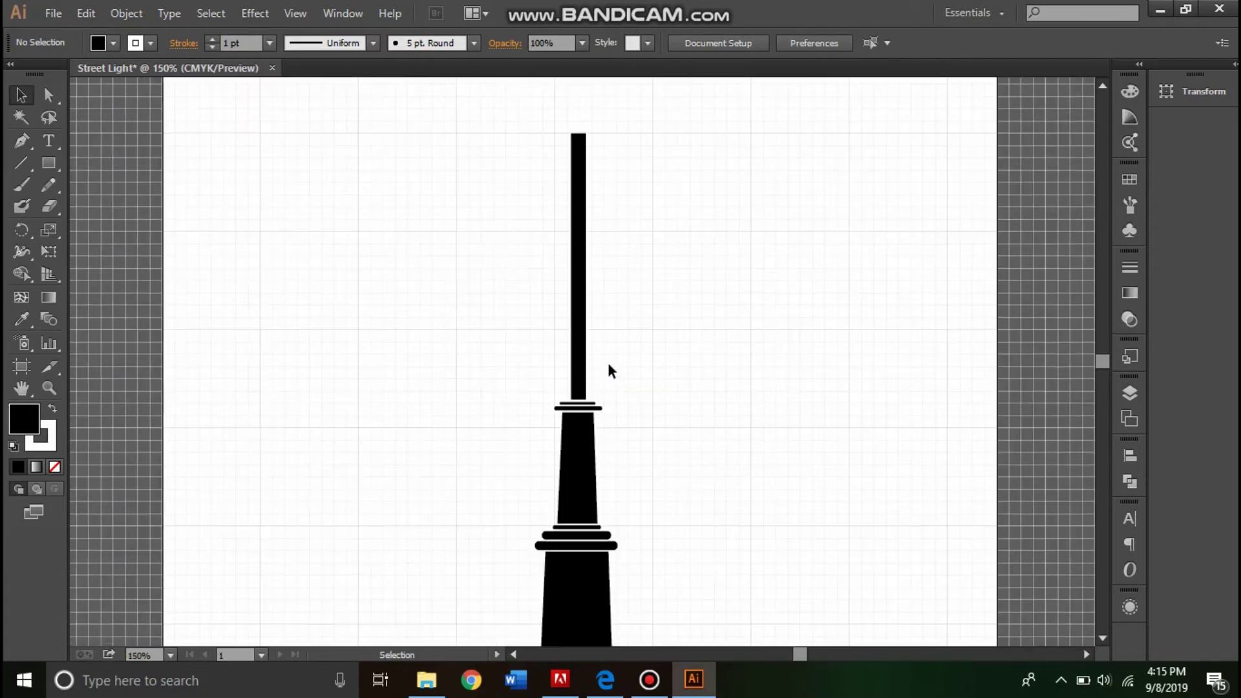
left_click_drag(676, 249, 666, 485)
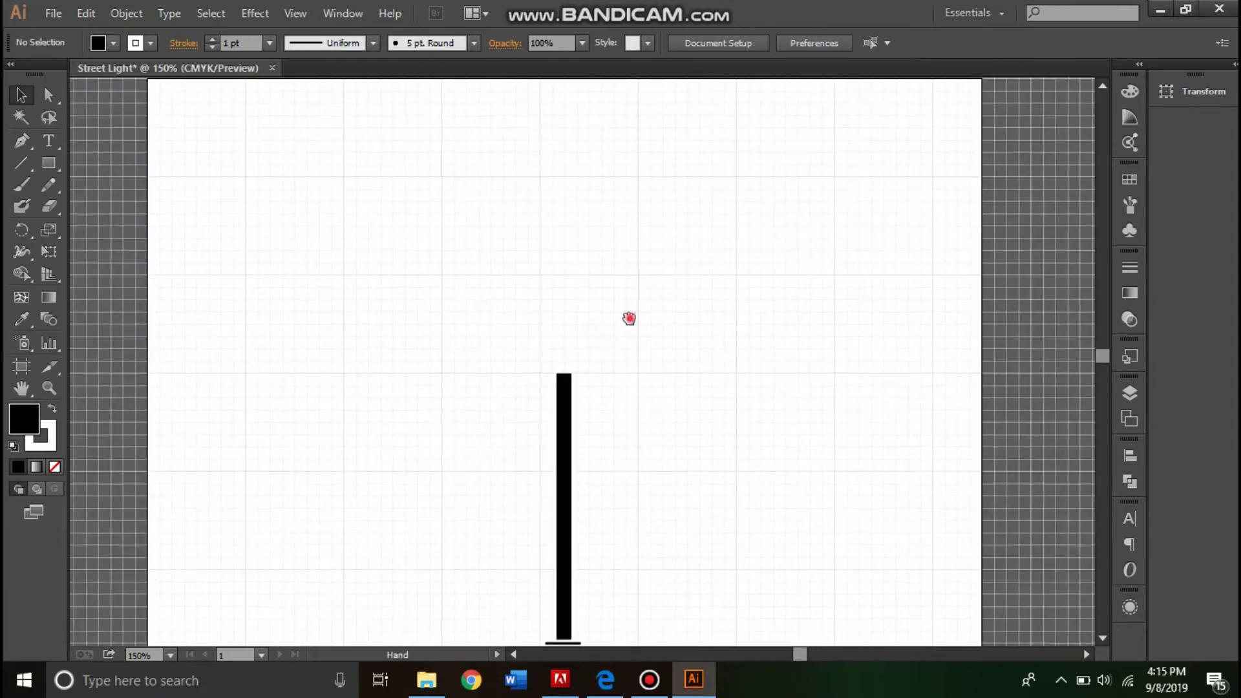
- Draw a black rectangle and reshape it into a trapezoid wider at the top
left_click_drag(630, 318, 678, 380)
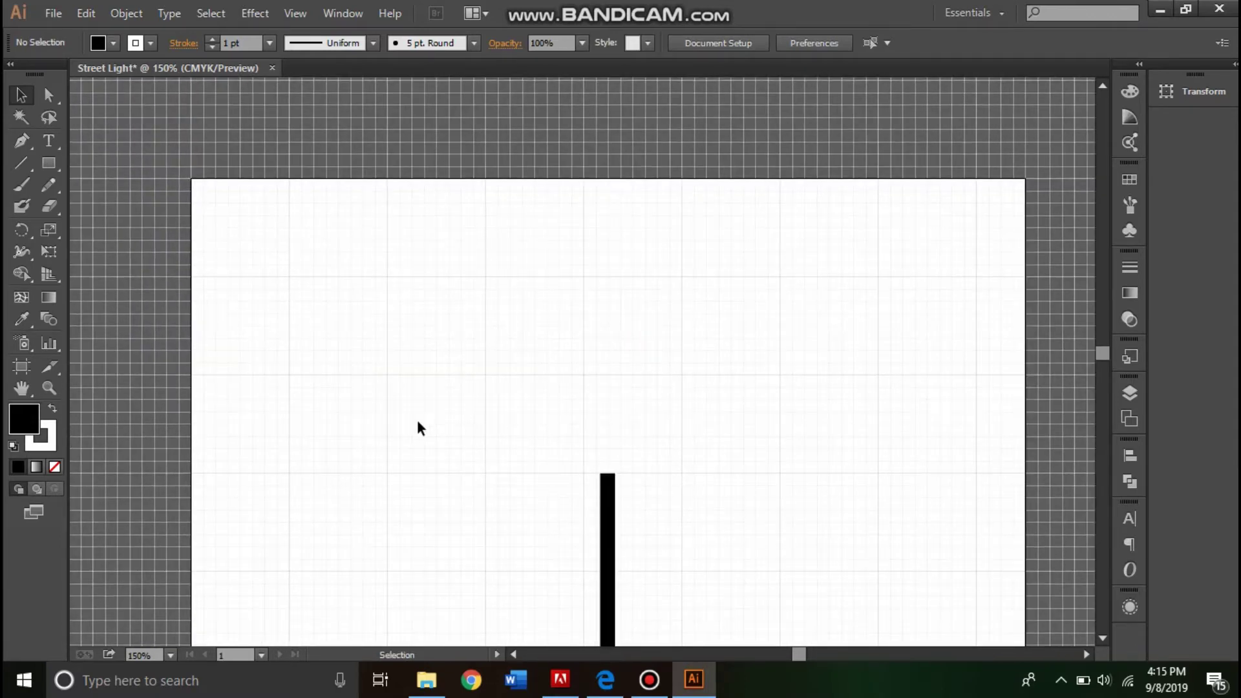
left_click_drag(602, 172, 733, 430)
key("a")
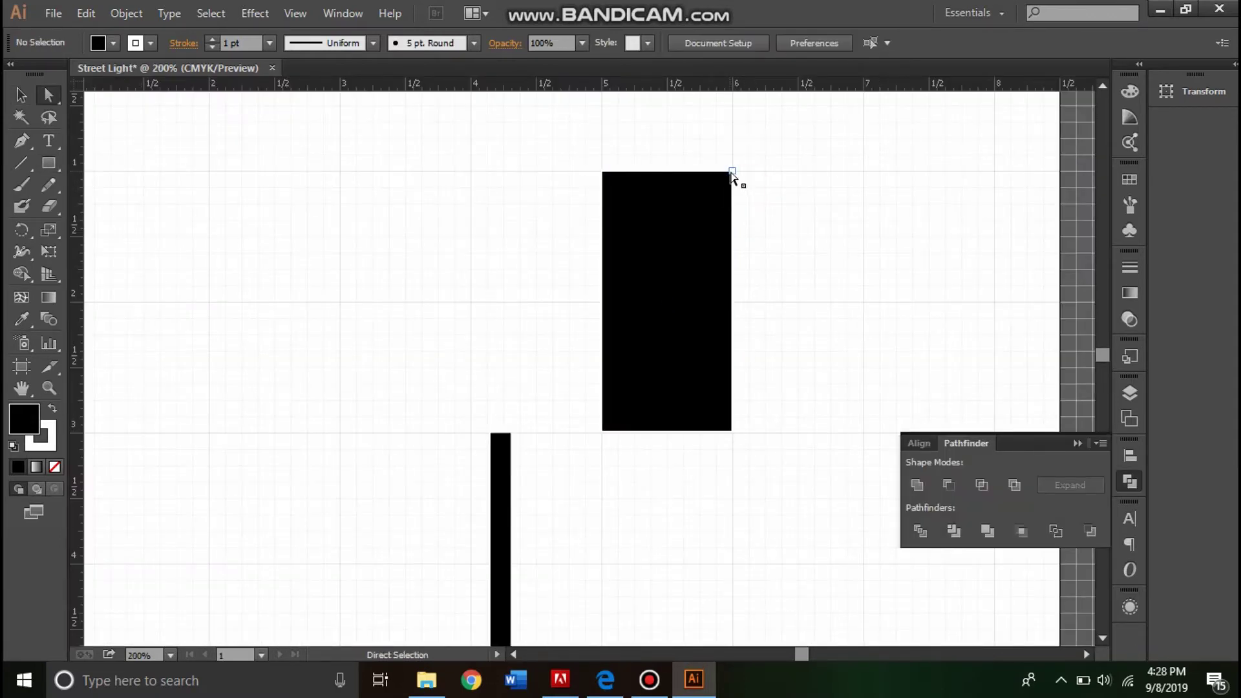
left_click_drag(732, 172, 765, 171)
left_click_drag(602, 172, 569, 170)
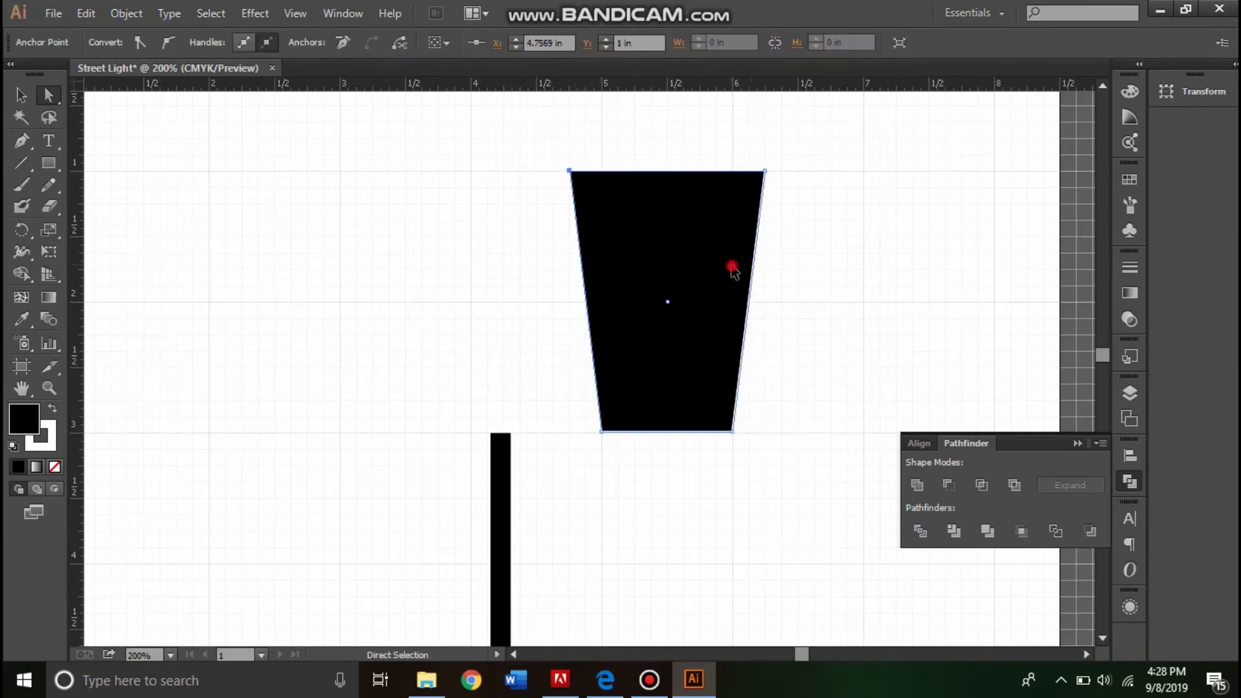
left_click_drag(732, 431, 712, 431)
mouse_move(602, 431)
left_mouse_down()
mouse_move(634, 429)
mouse_move(529, 402)
left_mouse_up()
- Scale the trapezoid down onto the top of the pole as the lantern body
key("v")
left_click_drag(506, 174, 510, 227)
left_click(621, 513)
key("ctrl+minus")
key("ctrl+minus")
key("ctrl+minus")
left_click(626, 214)
key("ctrl+plus")
key("ctrl+plus")
key("ctrl+plus")
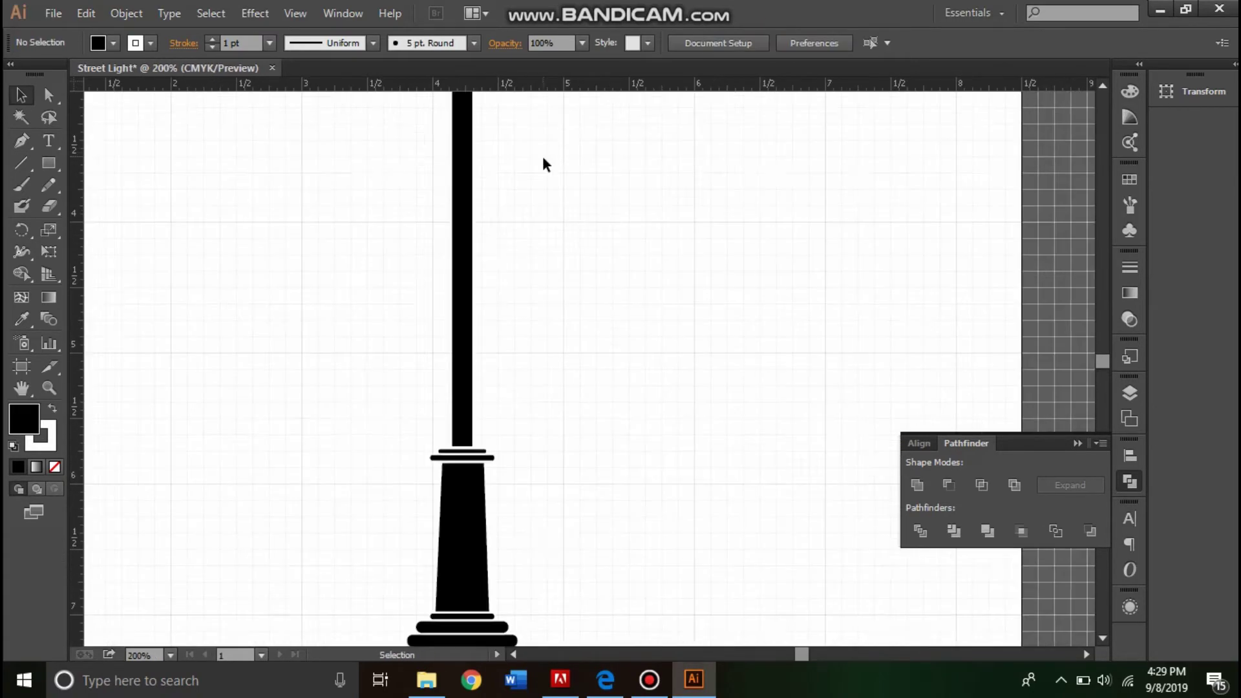
scroll(547, 158, "up", 10)
left_click(527, 305)
key("ctrl+plus")
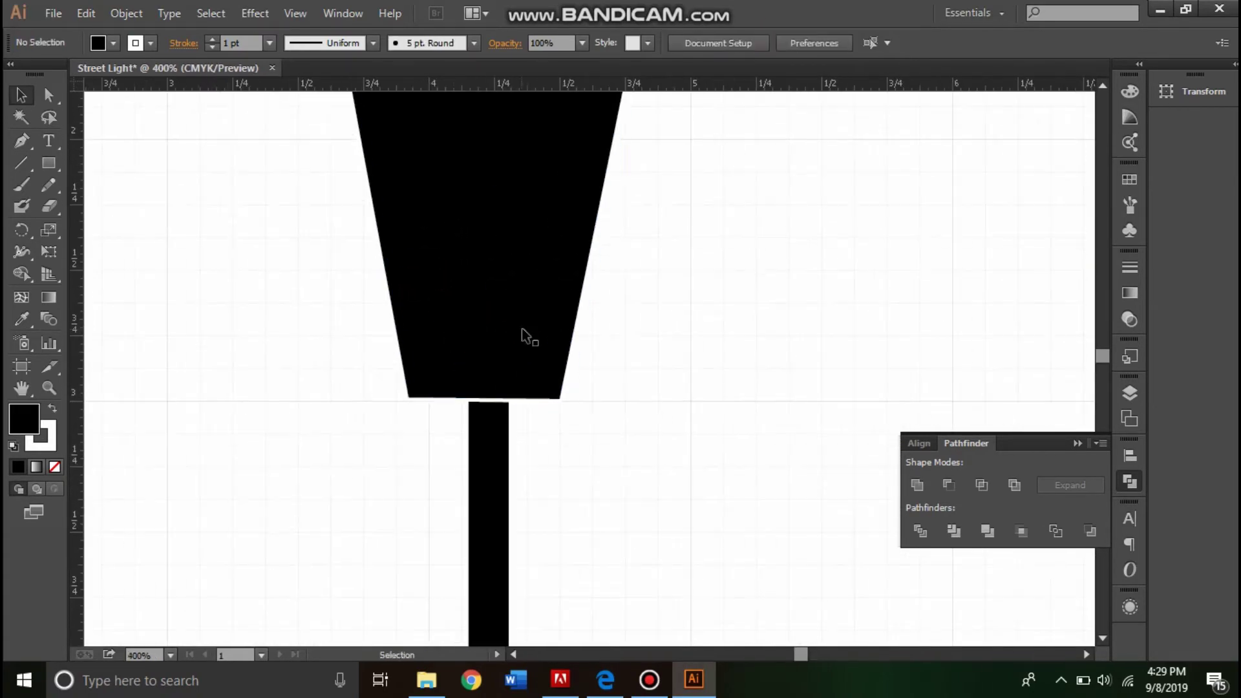
left_click_drag(734, 274, 756, 622)
- Add a thin bar above the lantern body with a narrower bar stacked on it
key("m")
mouse_move(329, 285)
left_mouse_down()
mouse_move(703, 315)
mouse_move(674, 269)
left_mouse_up()
left_click(327, 185)
left_click_drag(48, 163, 125, 213)
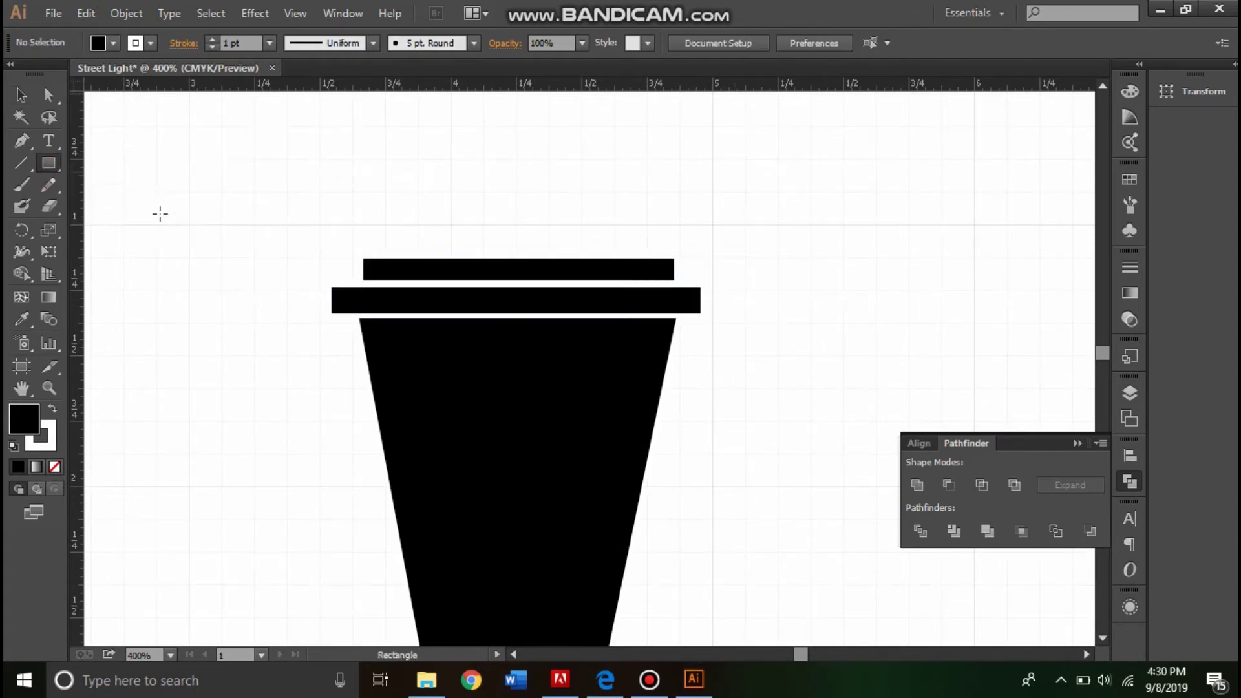
- Subtract a rectangle from a circle to make a half-dome and set it on the bars
scroll(492, 323, "up", 4)
left_click_drag(488, 266, 585, 304)
left_click_drag(49, 163, 111, 162)
left_click_drag(368, 263, 608, 366)
key("v")
left_click(487, 213, "shift")
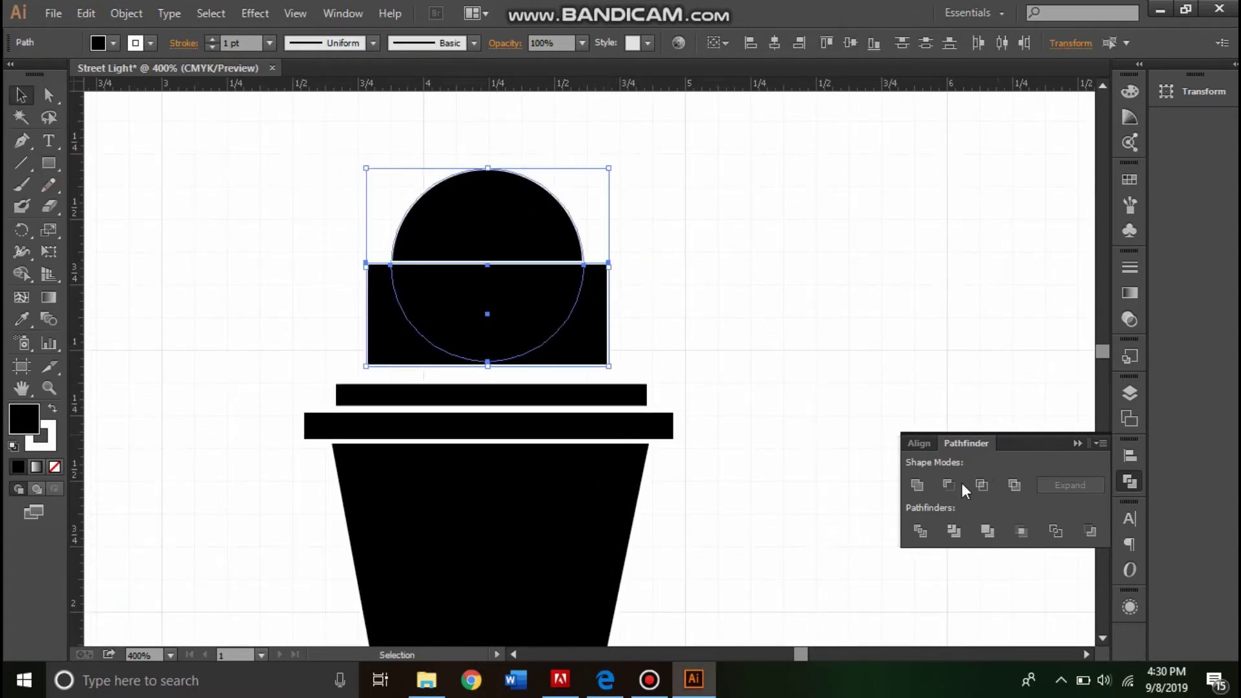
left_click(949, 485)
left_click_drag(485, 252, 485, 366)
left_click_drag(584, 333, 619, 333, "alt")
- Resize the dome to fit and draw a rounded cap above it
left_click(172, 188)
left_click_drag(48, 163, 107, 207)
left_click_drag(439, 265, 548, 294)
key("ctrl+z")
left_click_drag(48, 163, 167, 184)
mouse_move(408, 260)
left_mouse_down()
mouse_move(572, 296)
mouse_move(545, 287)
left_mouse_up()
- Colour and centre the rounded cap, then top it with a small dome copy as the knob
key("v")
left_click(151, 42)
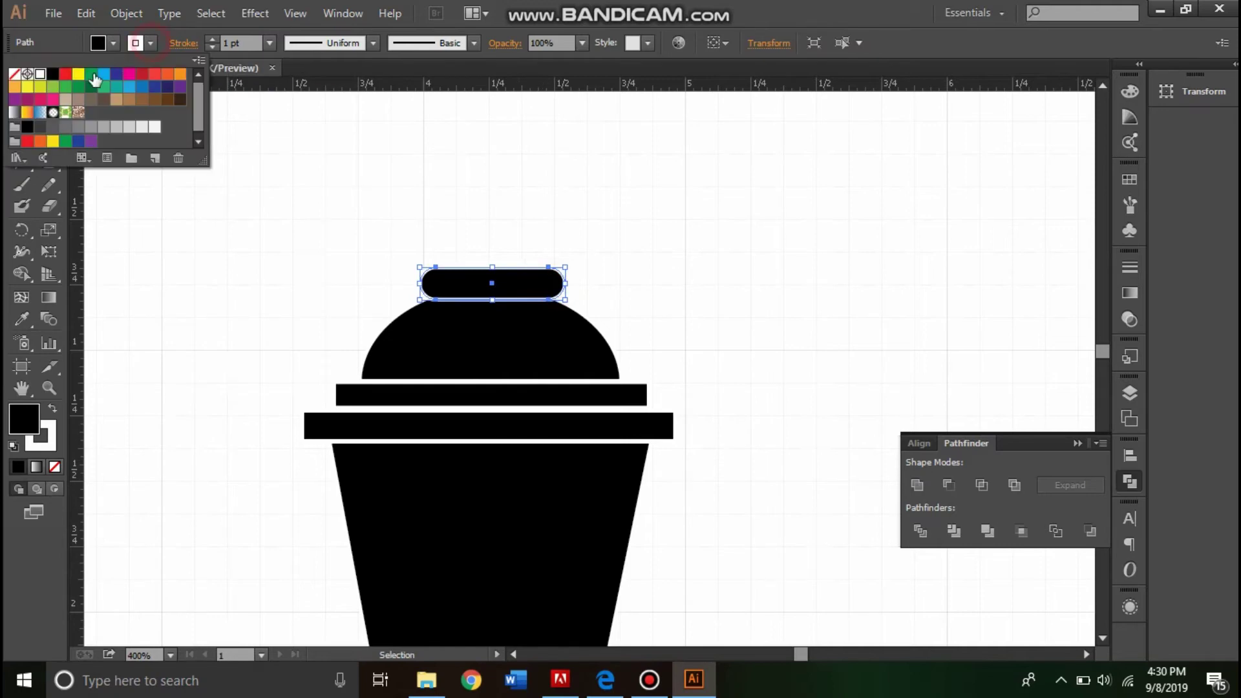
left_click(567, 288)
left_click_drag(520, 286, 716, 168)
left_click(151, 42)
left_click(515, 235)
left_click(507, 284)
mouse_move(840, 258)
left_mouse_down()
mouse_move(616, 214)
mouse_move(489, 261)
left_mouse_up()
scroll(610, 414, "down", 3)
scroll(627, 346, "up", 2)
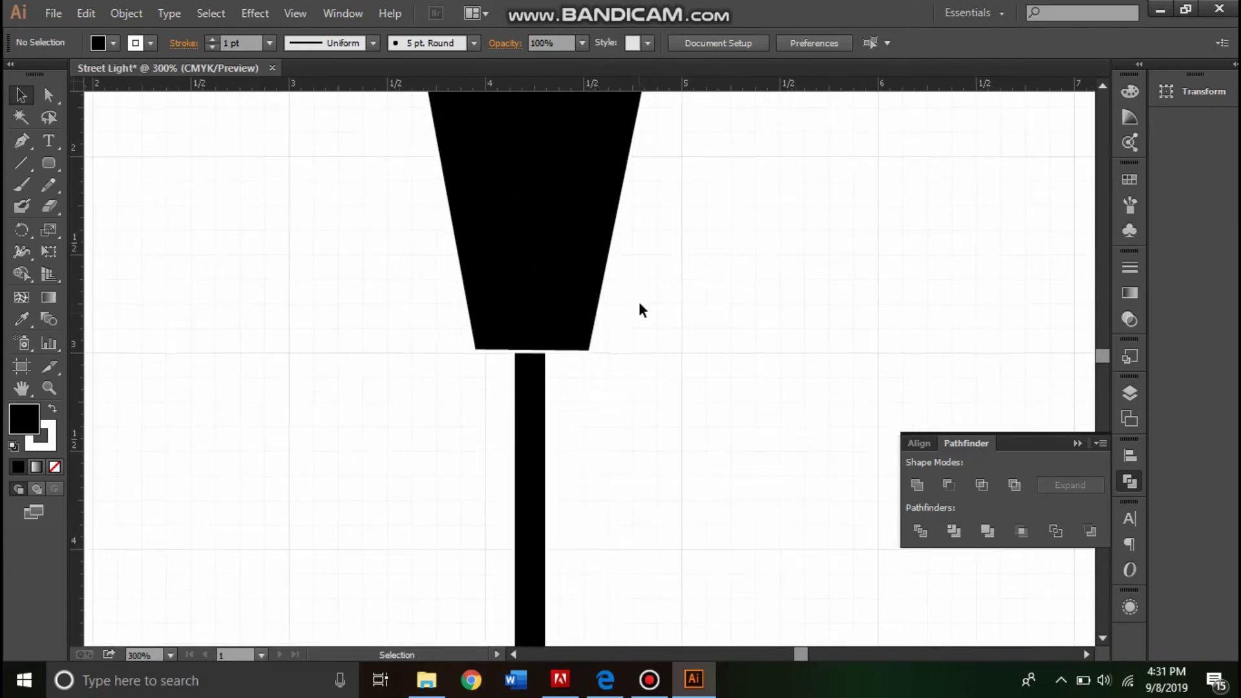
- Duplicate the lantern body as a white trapezoid placed beside the lamp
scroll(643, 308, "up", 3)
left_click(532, 443)
left_click_drag(533, 443, 801, 443)
left_click(114, 43)
left_click(40, 73)
mouse_move(929, 405)
left_mouse_down()
mouse_move(870, 420)
mouse_move(784, 418)
left_mouse_up()
mouse_move(735, 392)
left_mouse_down()
mouse_move(637, 377)
mouse_move(563, 305)
mouse_move(562, 481)
left_mouse_up()
left_click_drag(605, 349, 880, 364)
- Cut the white trapezoid with a rectangle using Minus Front to leave a strip
left_click(49, 163)
left_click_drag(762, 238, 823, 619)
key("v")
left_click_drag(754, 194, 917, 382)
left_click(113, 43)
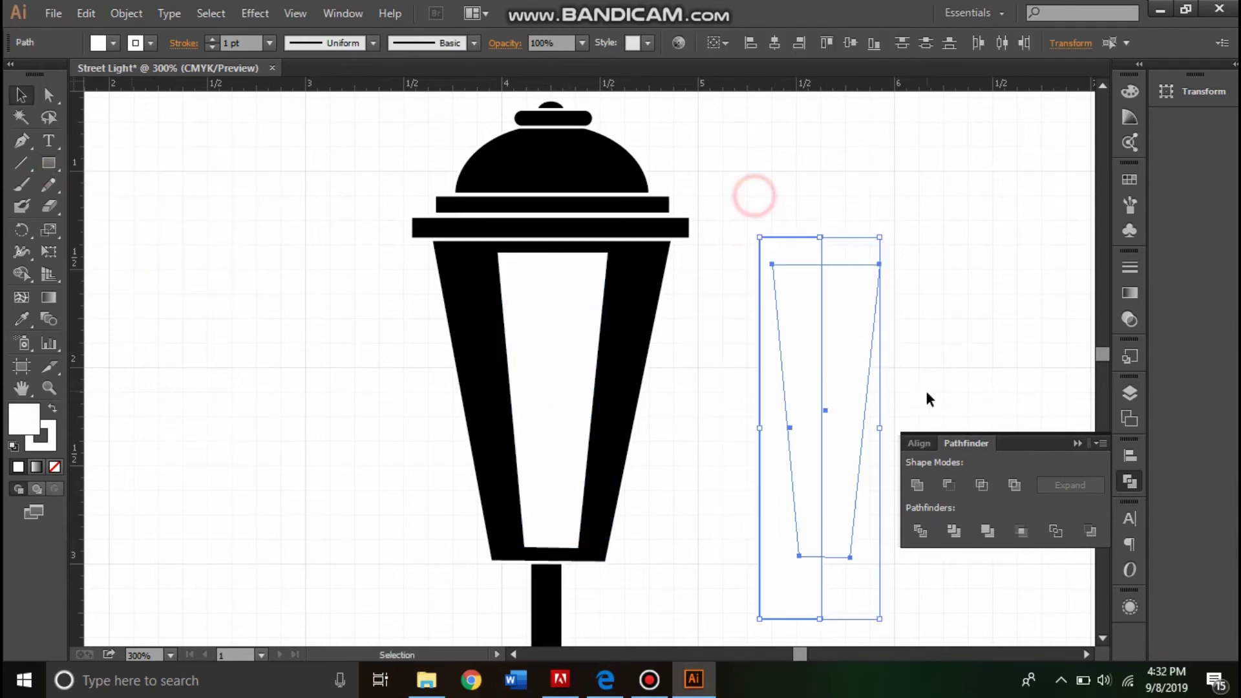
left_click(79, 81)
left_click(931, 338)
- Fill the remaining strip yellow and place it on the right glass pane
left_click_drag(761, 235, 906, 401)
left_click(949, 485)
left_click(113, 42)
left_click(68, 103)
left_click_drag(650, 378, 643, 401)
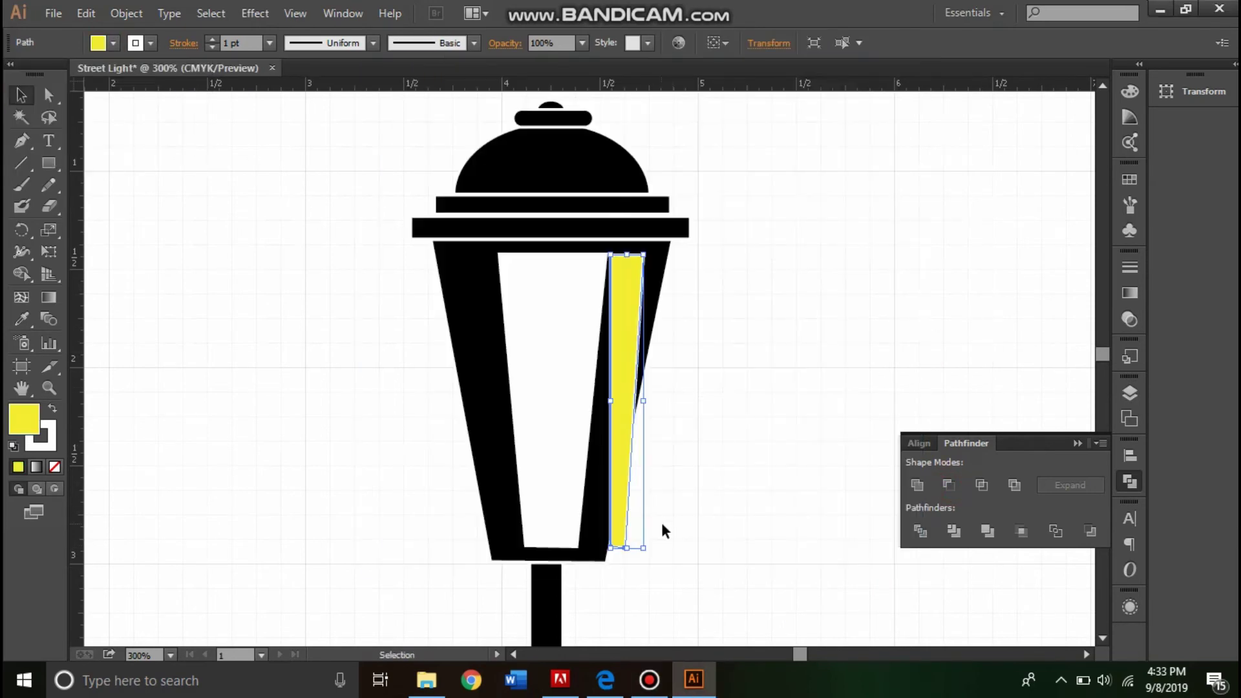
- Fit the yellow strip into the right pane and narrow the white centre pane
scroll(666, 531, "up", 1)
left_click_drag(617, 544, 577, 526)
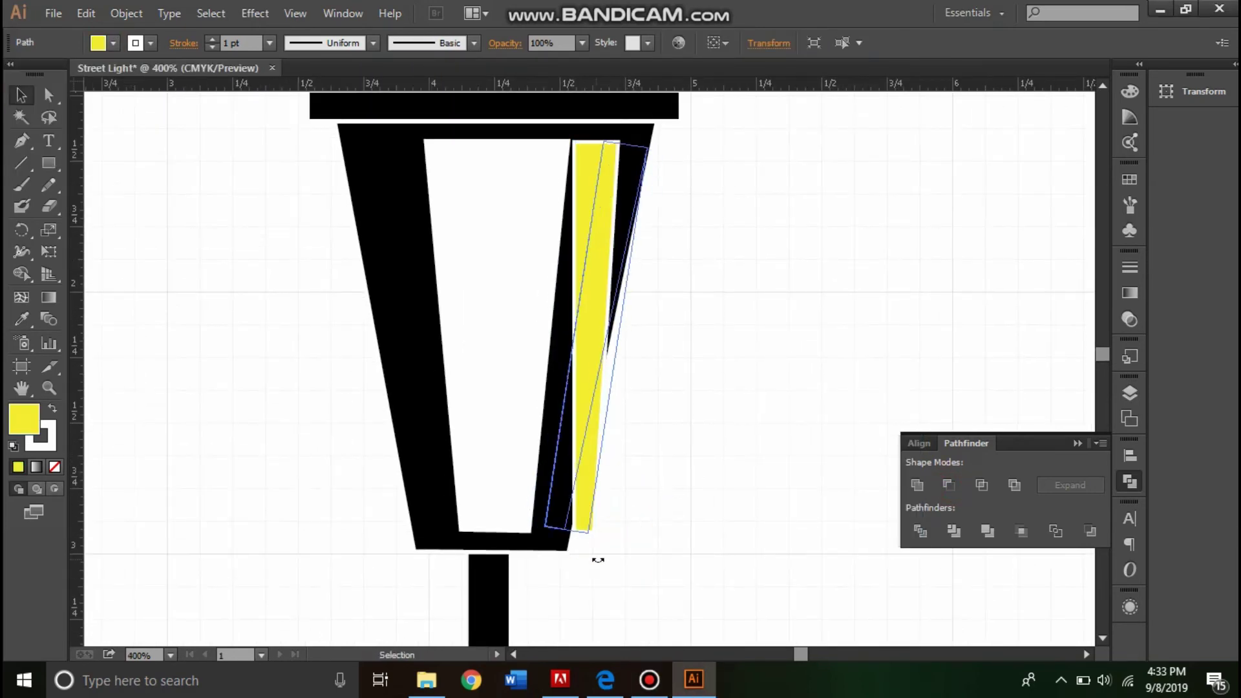
left_click(546, 362)
left_click_drag(566, 342, 518, 332)
key("a")
left_click(590, 318)
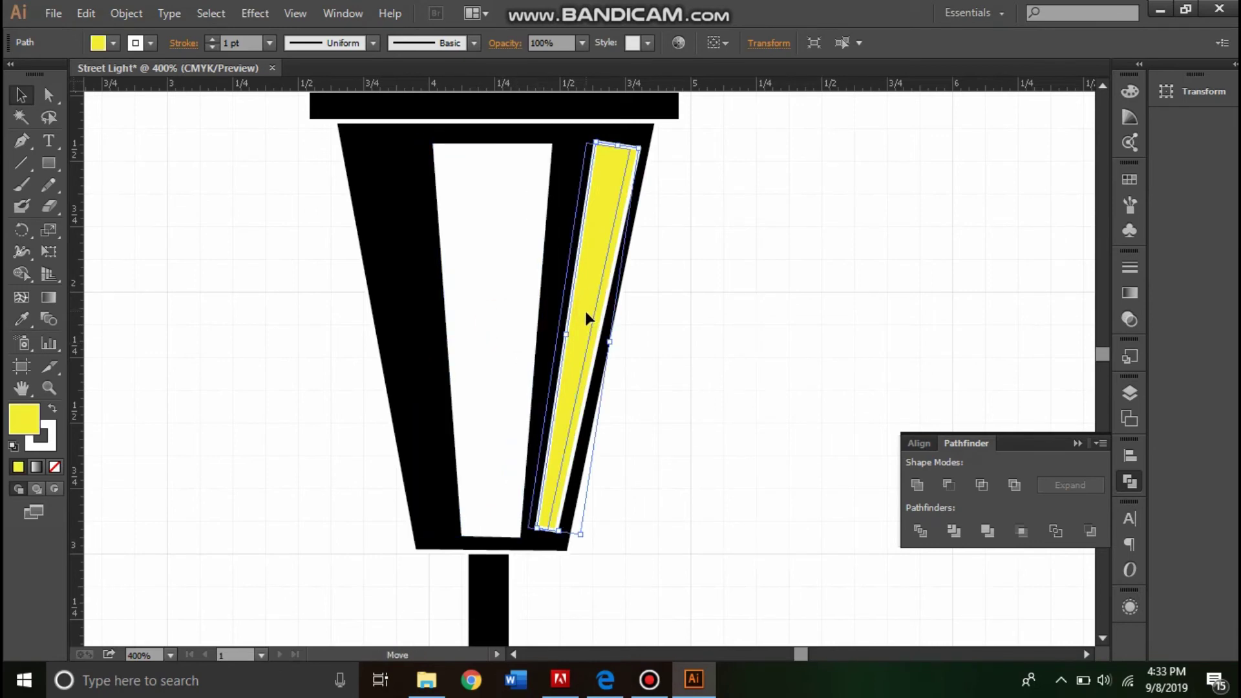
scroll(632, 551, "up", 2)
left_click(513, 524)
scroll(609, 414, "up", 5)
left_click_drag(590, 336, 598, 315)
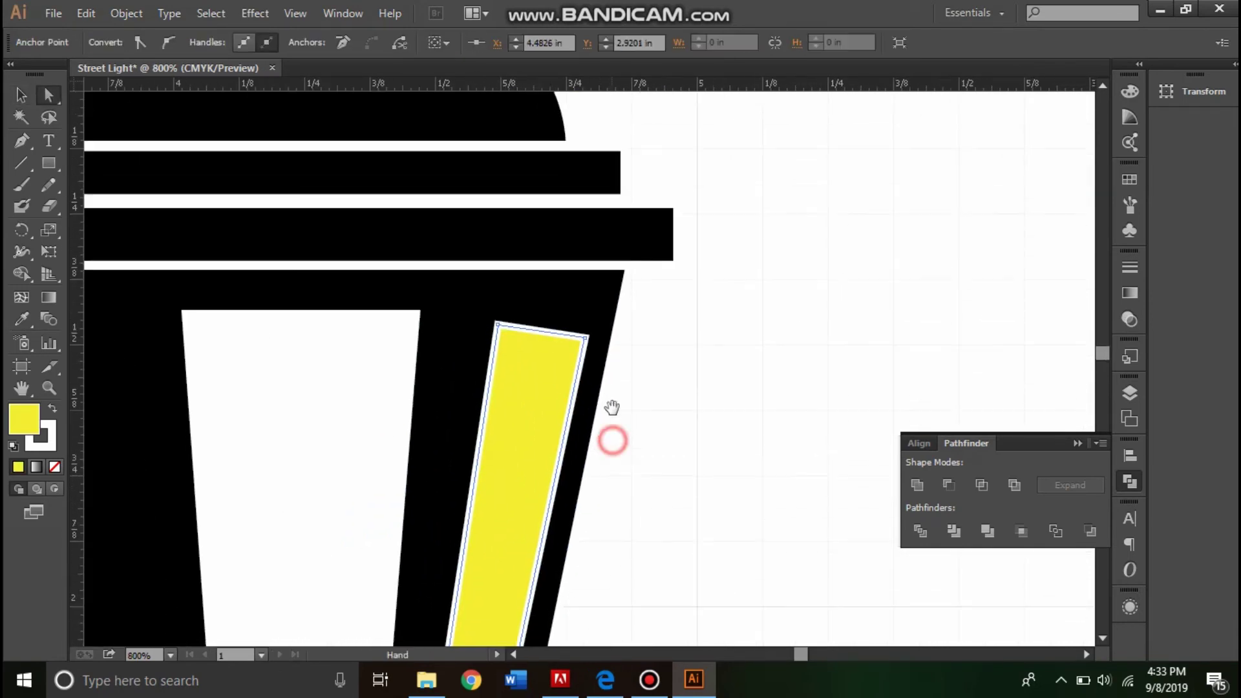
scroll(734, 360, "down", 3)
- Reflect a copy of the yellow strip horizontally into the left pane
right_click(802, 104)
mouse_move(850, 366)
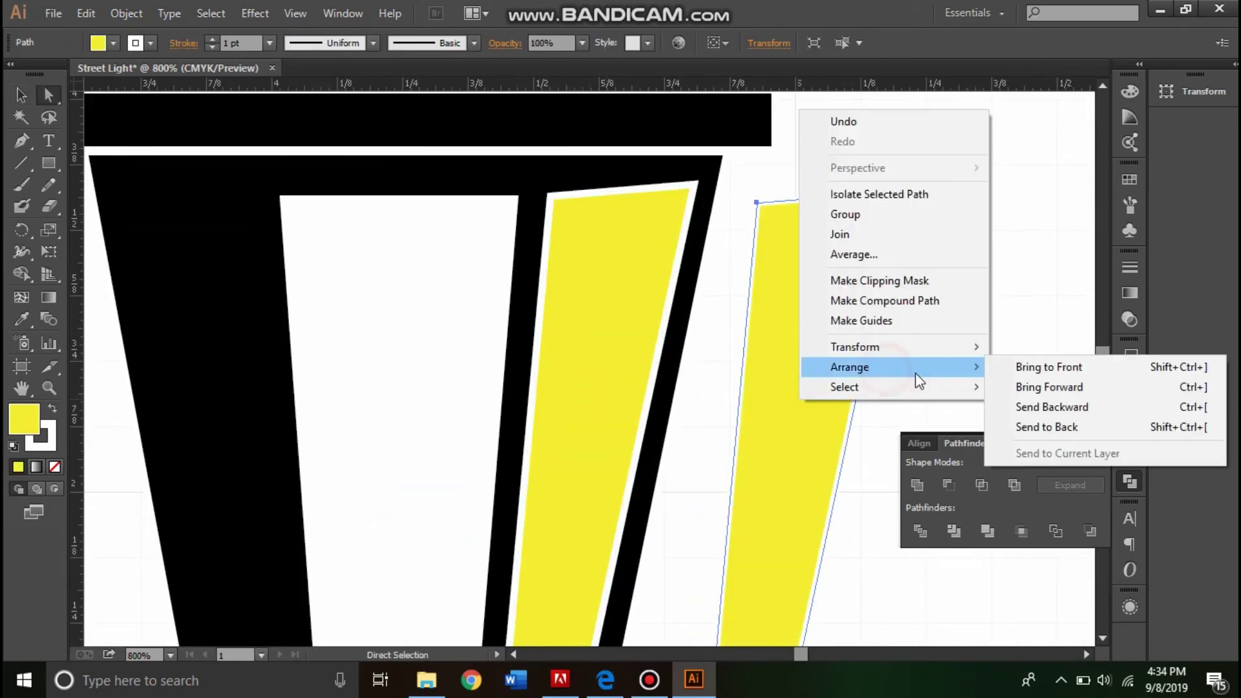
left_click(1035, 391)
left_click(968, 486)
right_click(826, 271)
left_click(619, 574)
left_click(901, 471)
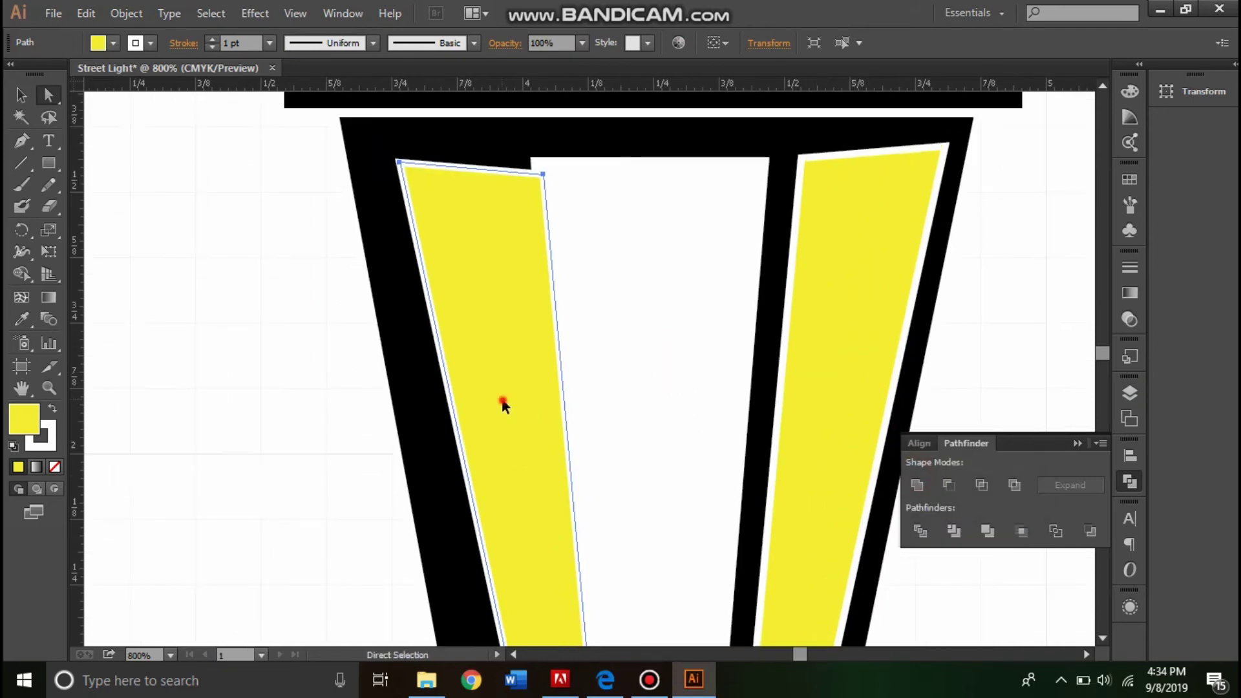
left_click_drag(527, 410, 466, 388)
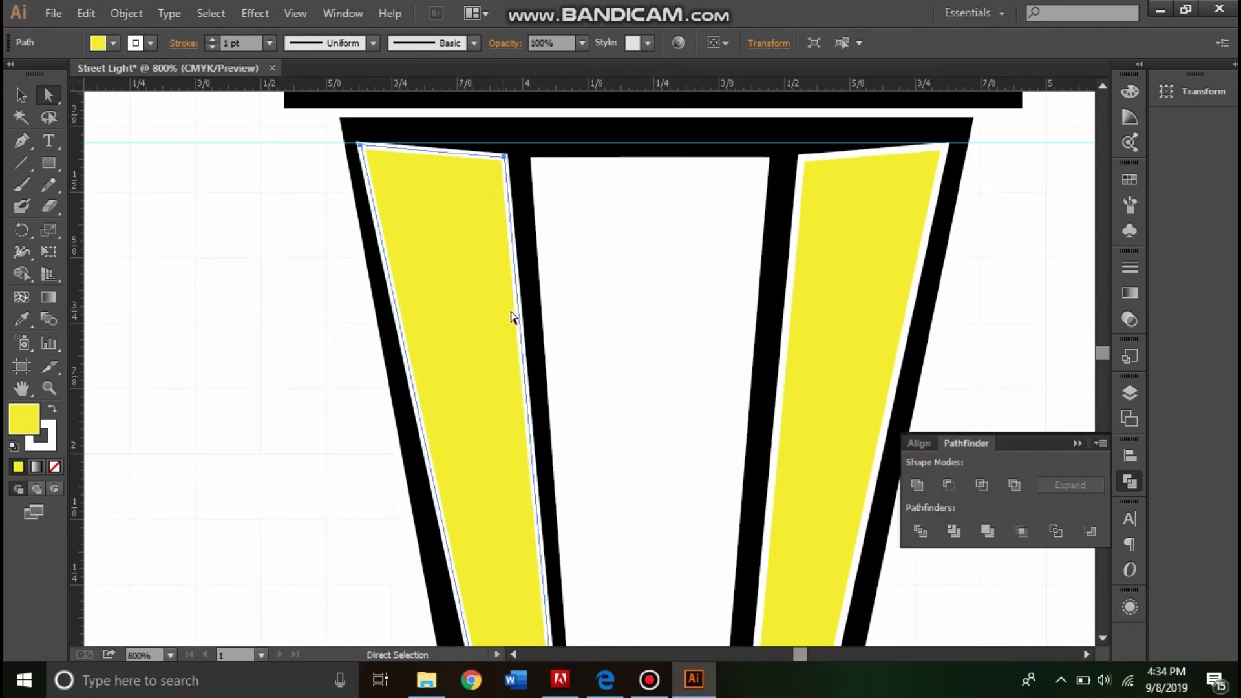
- Align the right yellow strip's bottom corner with the lantern frame
scroll(512, 313, "down", 2)
mouse_move(670, 294)
left_mouse_down()
mouse_move(758, 320)
mouse_move(724, 142)
left_mouse_up()
scroll(341, 379, "up", 2)
left_click(341, 379)
left_click(733, 419)
left_click_drag(733, 419, 692, 388)
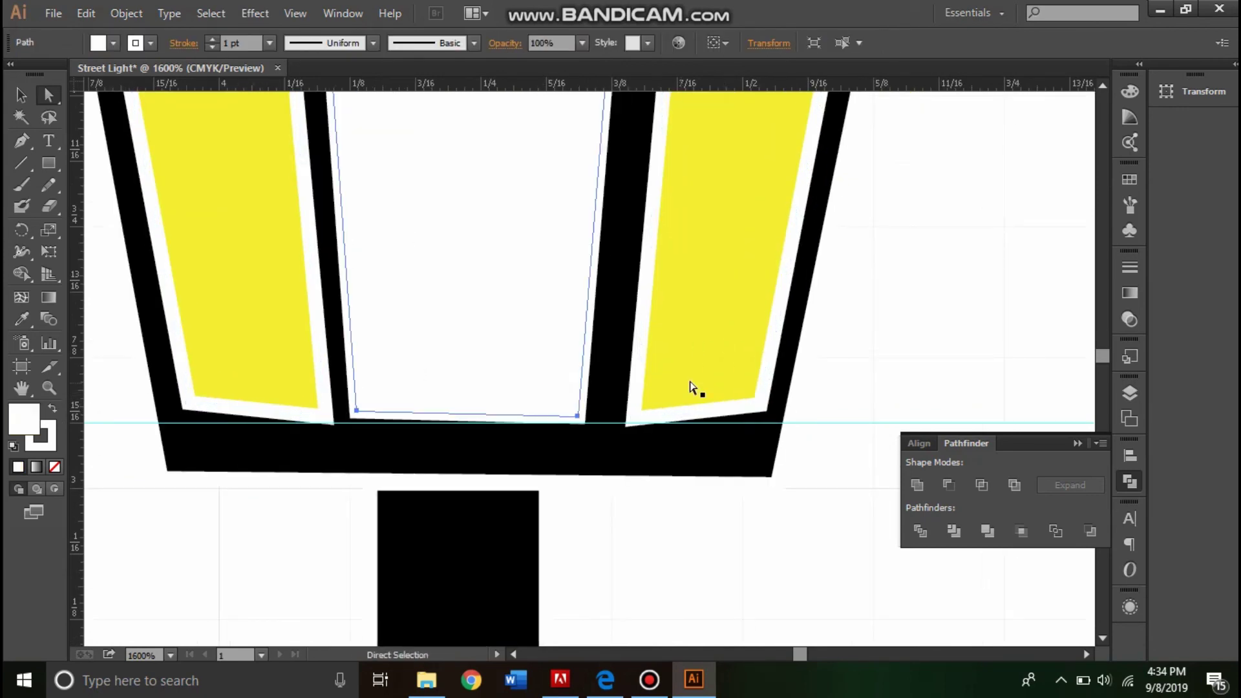
key("ctrl+minus")
key("ctrl+minus")
key("ctrl+minus")
- Fill the middle pane yellow and view the finished street lamp
left_click(566, 323)
left_click(113, 43)
left_click(78, 88)
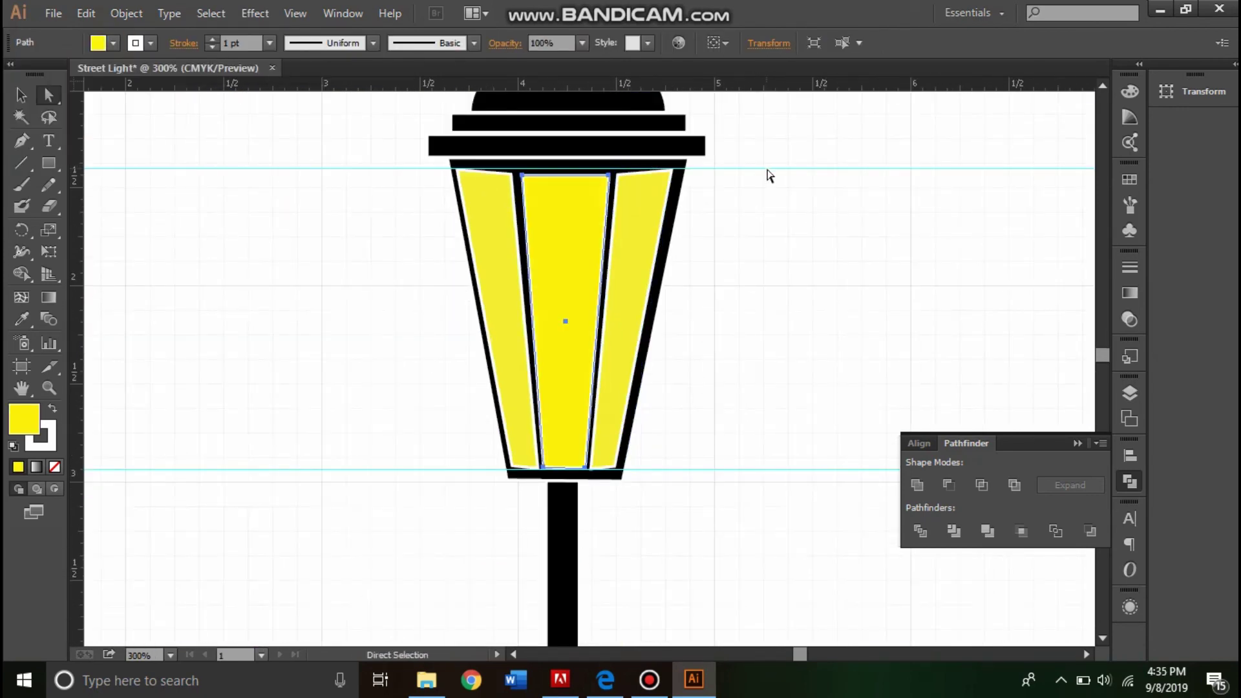
left_click(794, 374)
key("ctrl+minus")
key("ctrl+minus")
key("ctrl+minus")
scroll(658, 343, "up", 1)
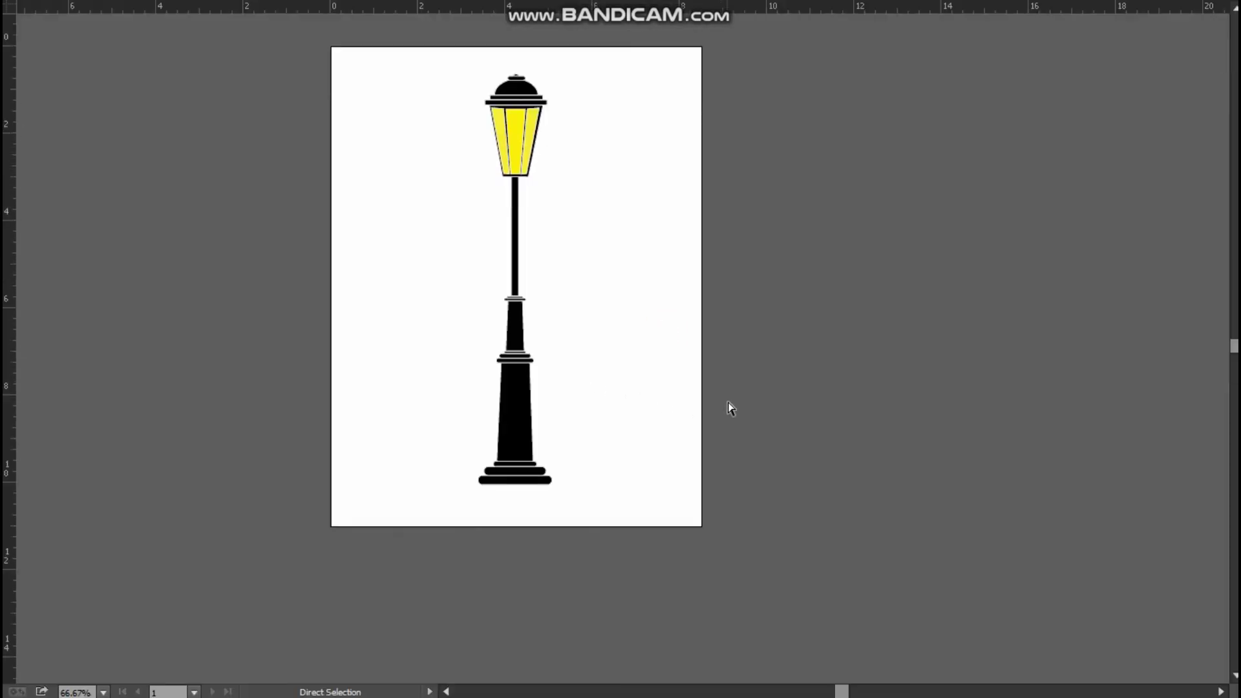
key("ctrl+plus")
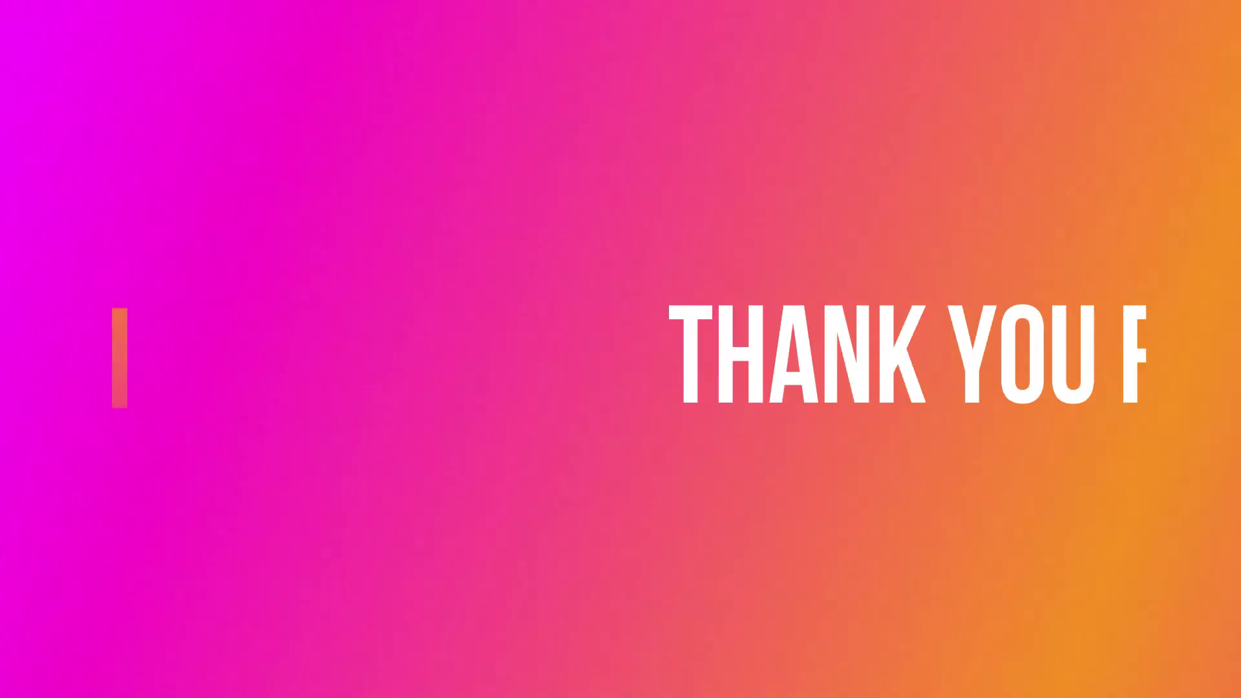